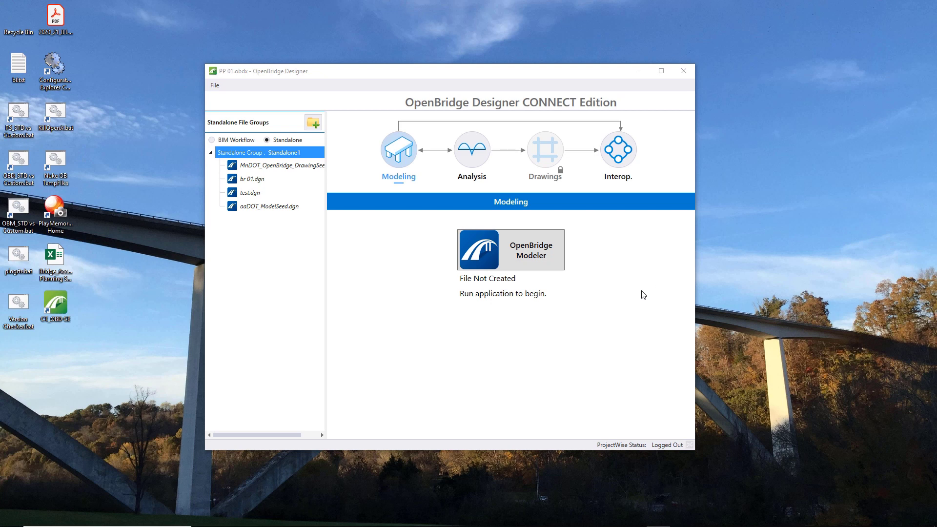
Launch OpenBridge Modeler from OpenBridge Designer and start a new file in the Plans Production workset
left_click(538, 259)
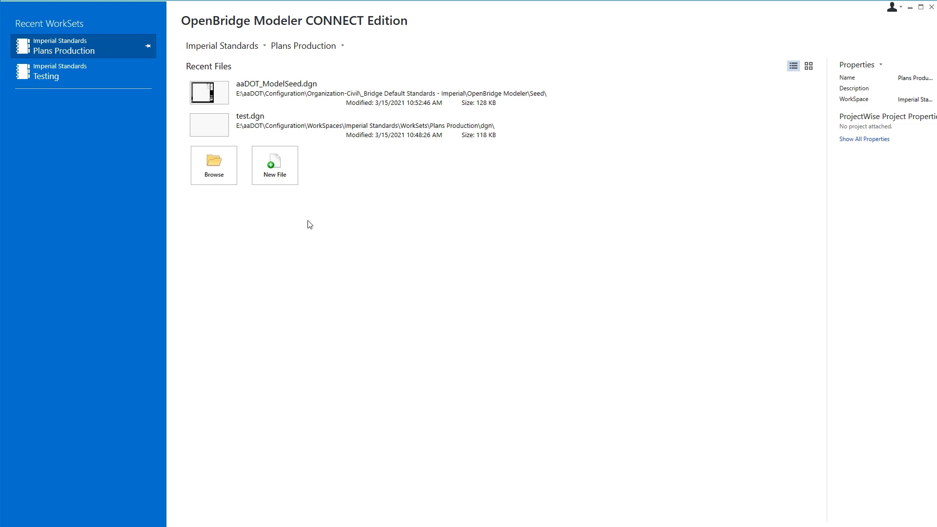
left_click(280, 163)
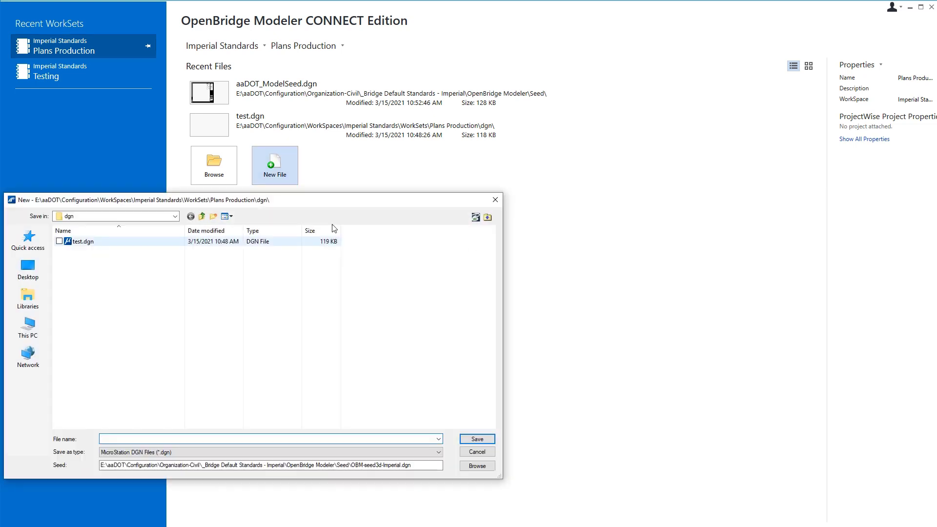
left_click_drag(345, 202, 524, 196)
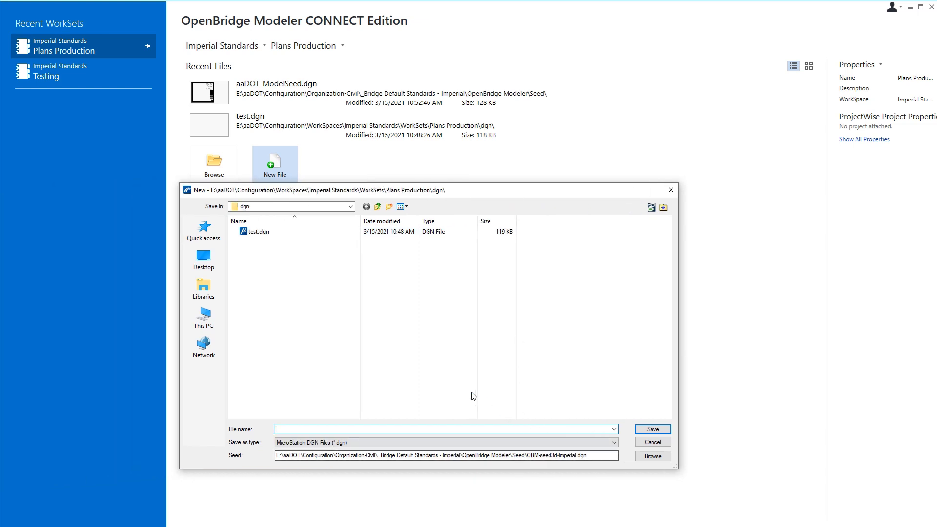
Browse to the Dgnlib folder in Configuration\Organization-Civil\_Bridge Default Standards - Imperial\OpenBridge Modeler for the new file
left_click(382, 208)
left_click(382, 208)
left_click(382, 208)
left_click(382, 208)
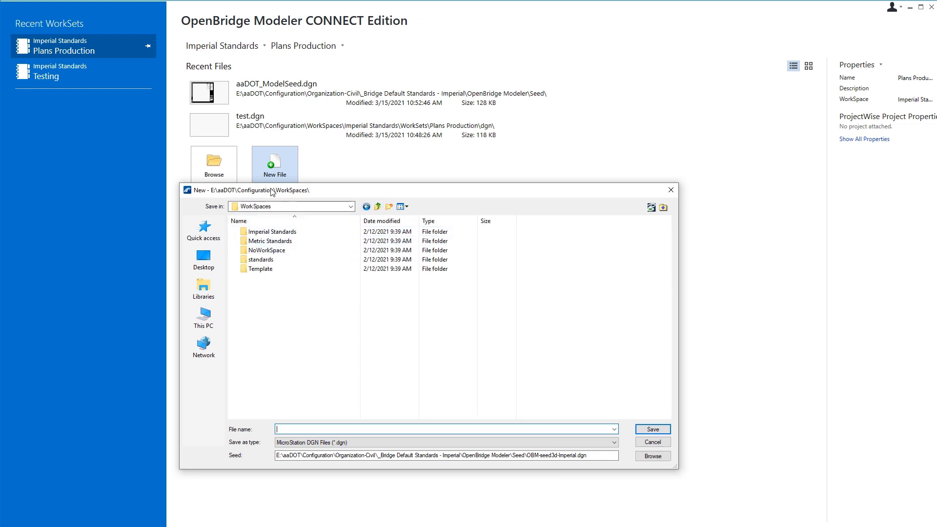
left_click(379, 209)
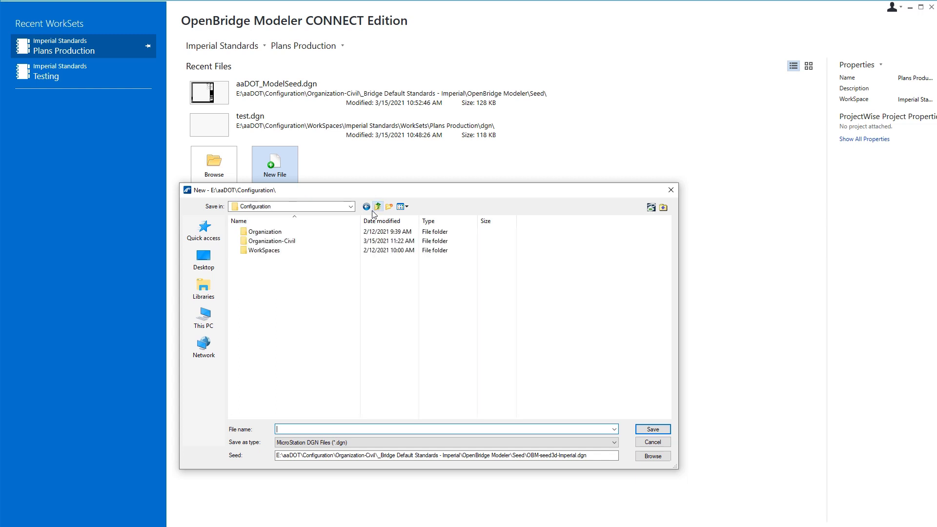
left_click(292, 241)
left_click(292, 241)
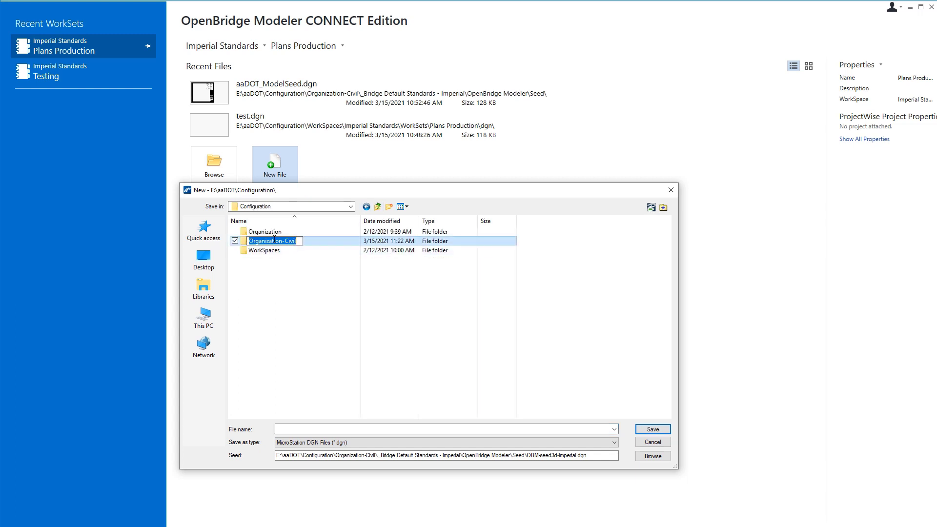
double_click(246, 241)
left_click(247, 233)
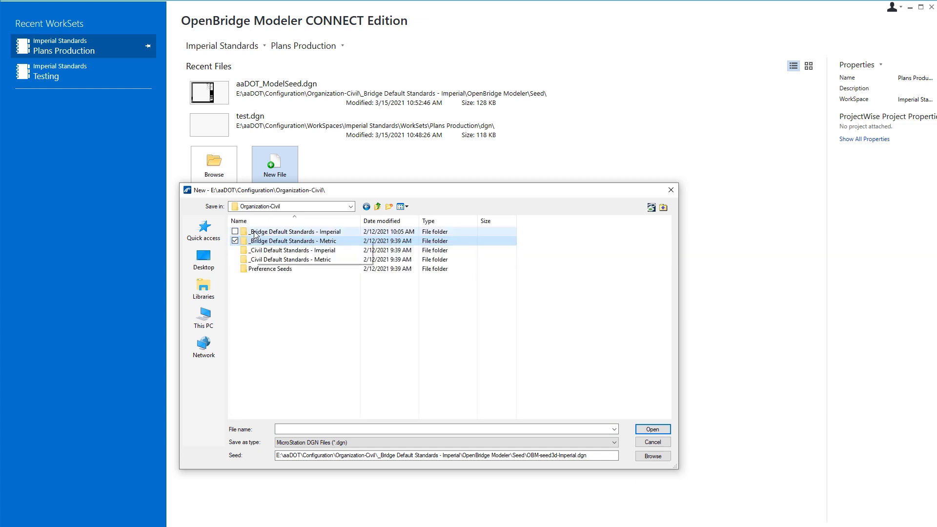
double_click(254, 233)
double_click(253, 233)
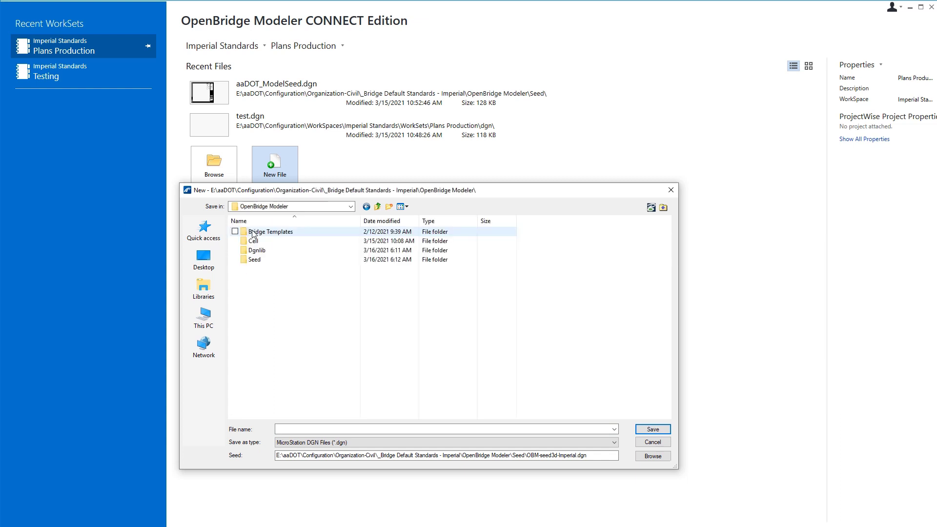
double_click(257, 251)
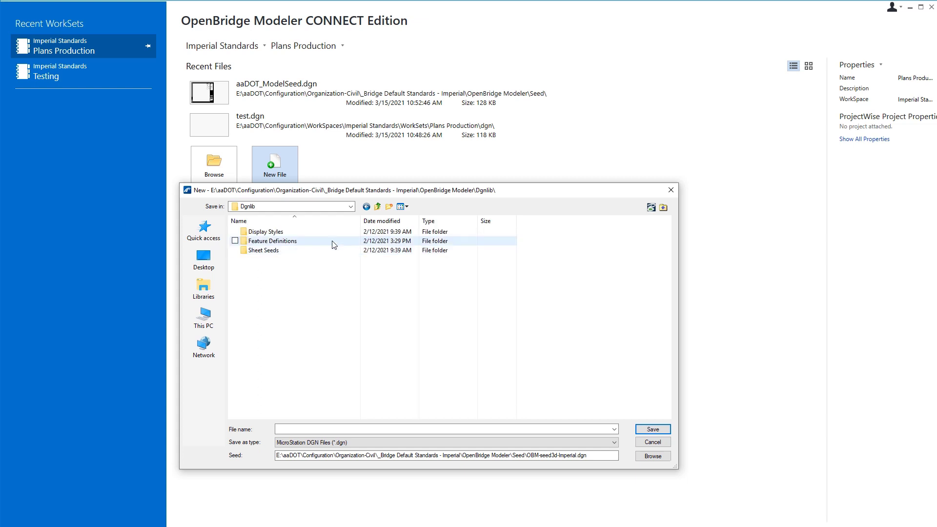
Create a new folder named DrawComp inside the Dgnlib folder
left_click(390, 206)
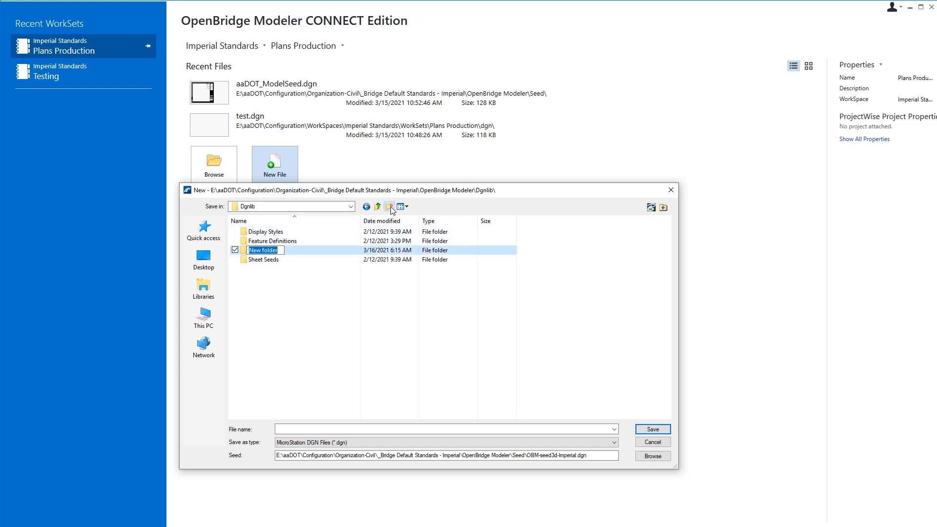
type("Dr")
type("qa")
key("BackSpace")
key("BackSpace")
type("awComp")
key("Return")
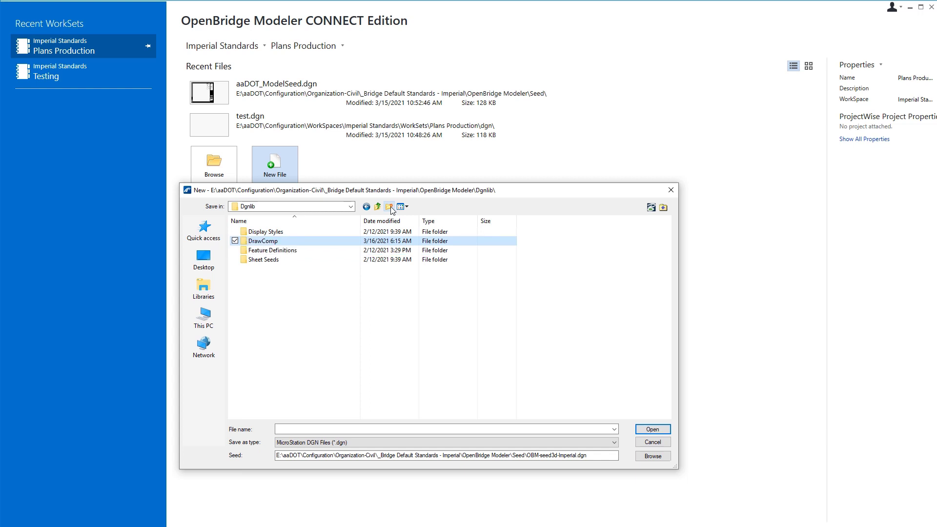
Create the new file as aaDOT_OpenBridge_DrawingSeed.dgnlib inside the DrawComp folder
key("Return")
left_click(345, 429)
type("aaDOT_OpenBridge_DrawingSeed")
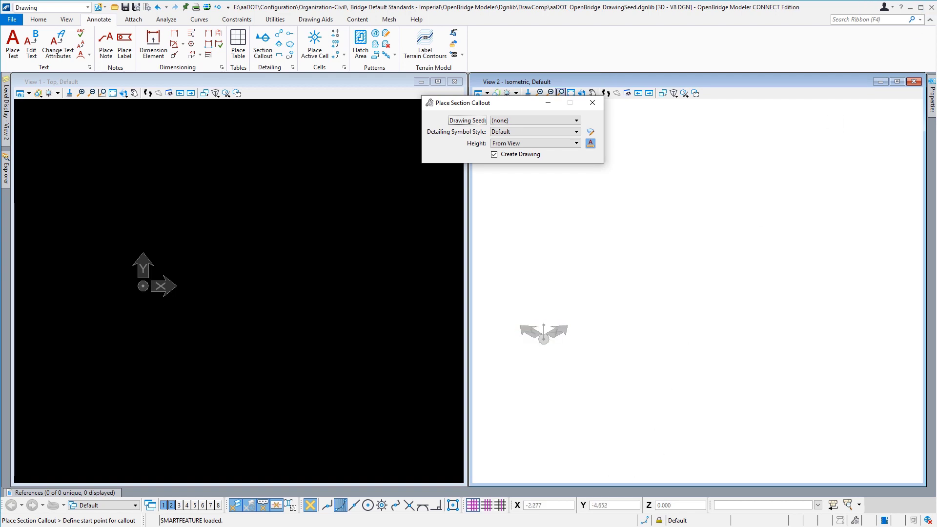
Close the modeler and, in UltraEdit, examine the MS_DGNLIBLIST entry for the DrawComp folder in the Imperial standards configuration file
left_click(931, 8)
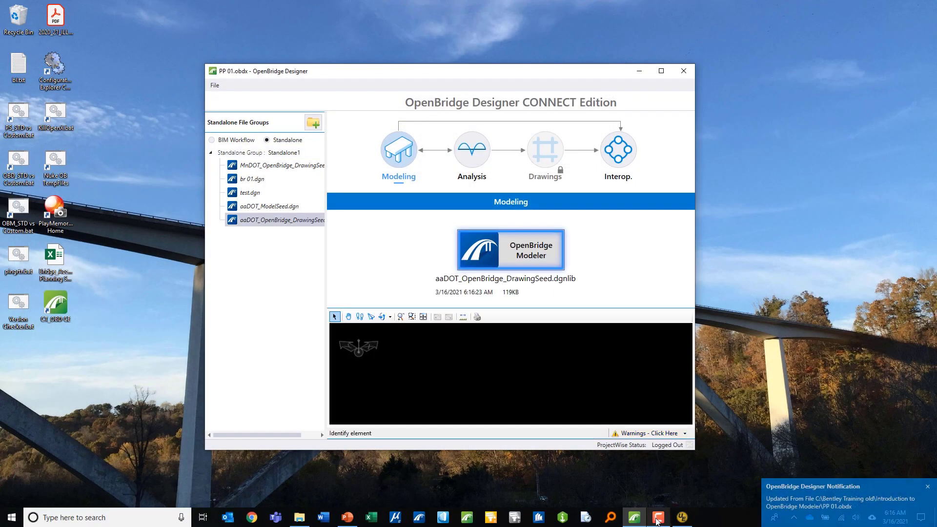
left_click(658, 519)
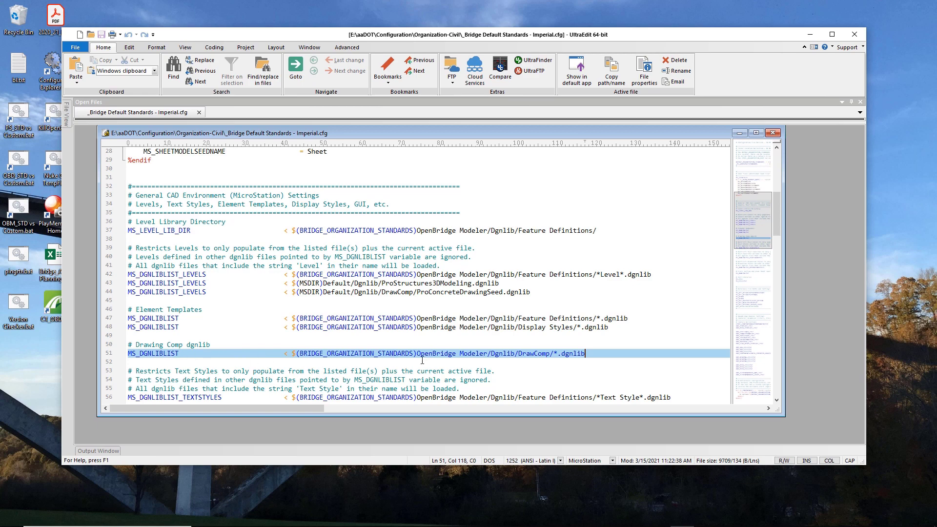
left_click(548, 354)
left_click(809, 34)
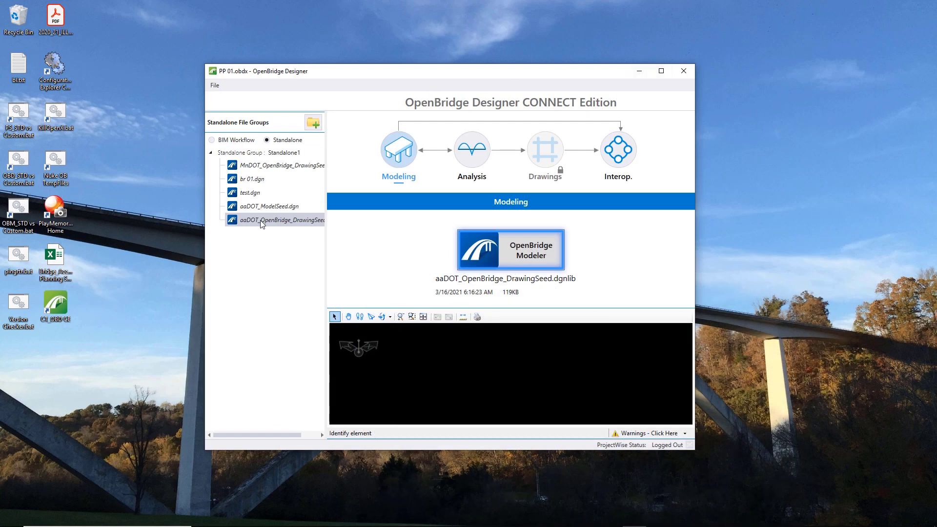
Reopen aaDOT_OpenBridge_DrawingSeed.dgnlib in OpenBridge Modeler and switch to the Modeling workflow
left_click(261, 222)
left_click(539, 252)
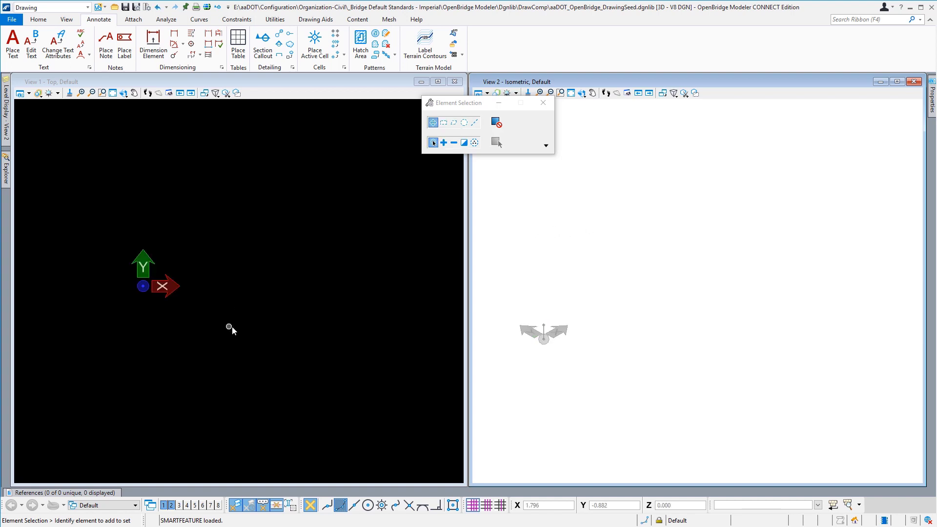
left_click(64, 9)
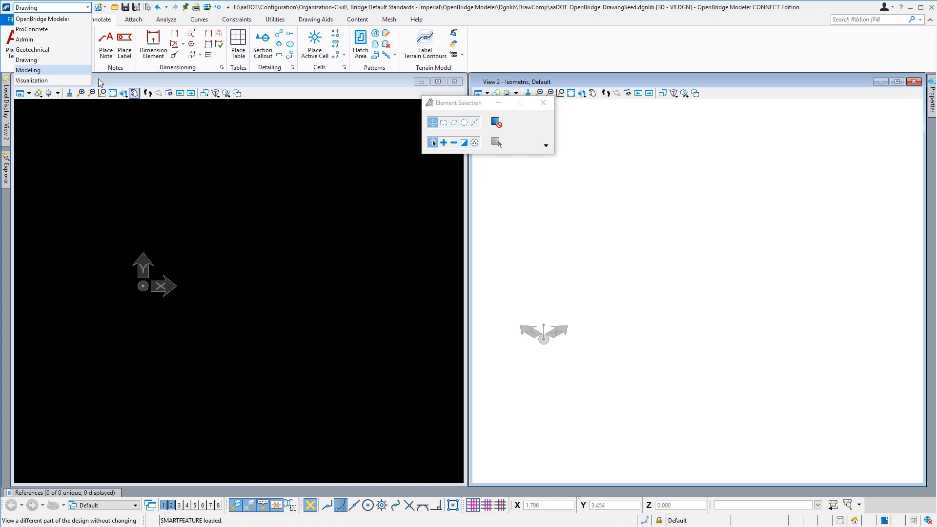
key("Return")
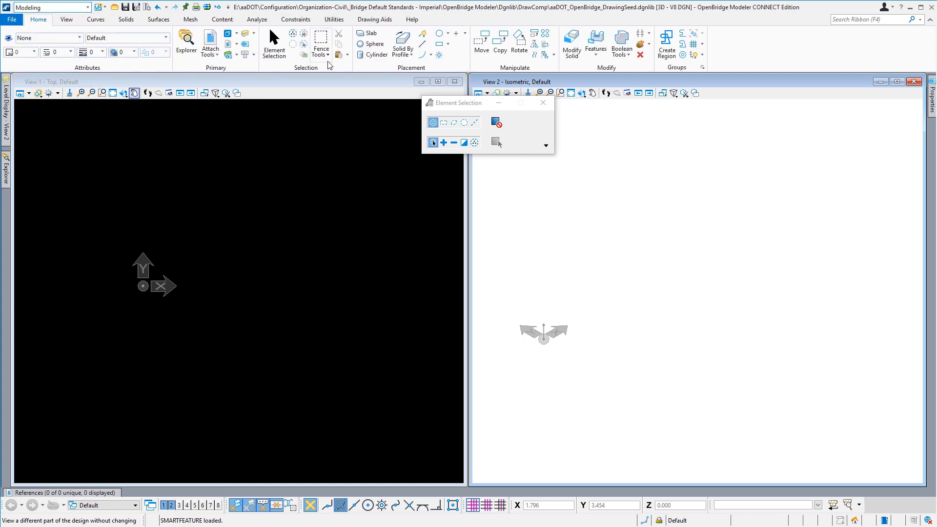
Place a slab solid starting at the origin with length, width and height of 5 each
left_click(369, 36)
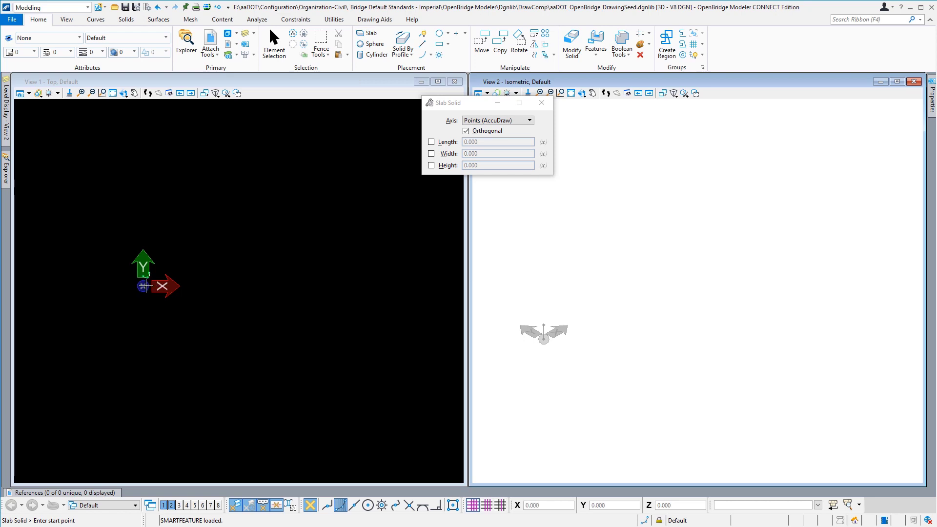
left_click(143, 286)
type("5")
left_click(246, 285)
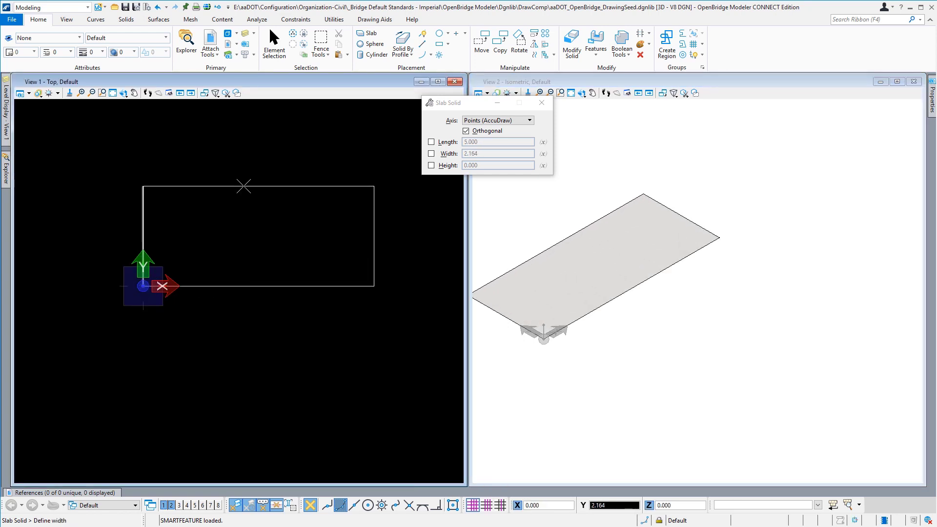
type("5")
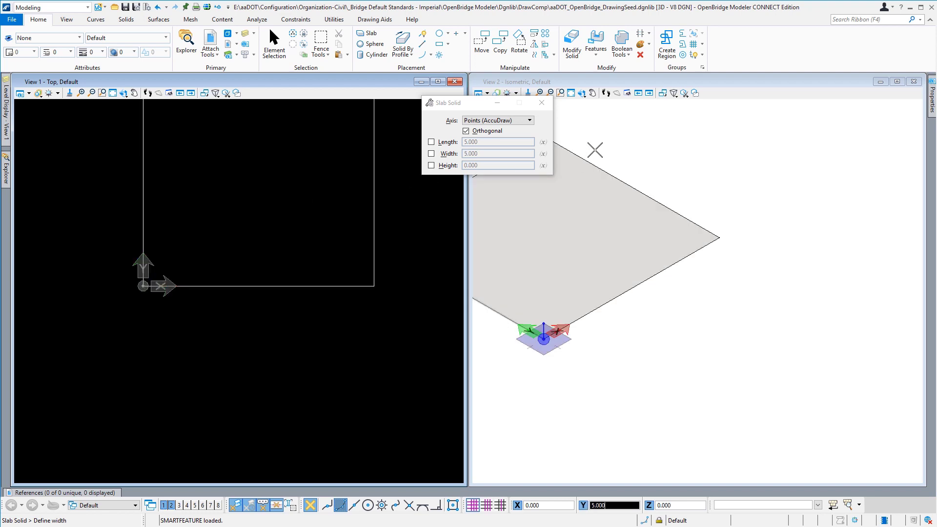
left_click(596, 239)
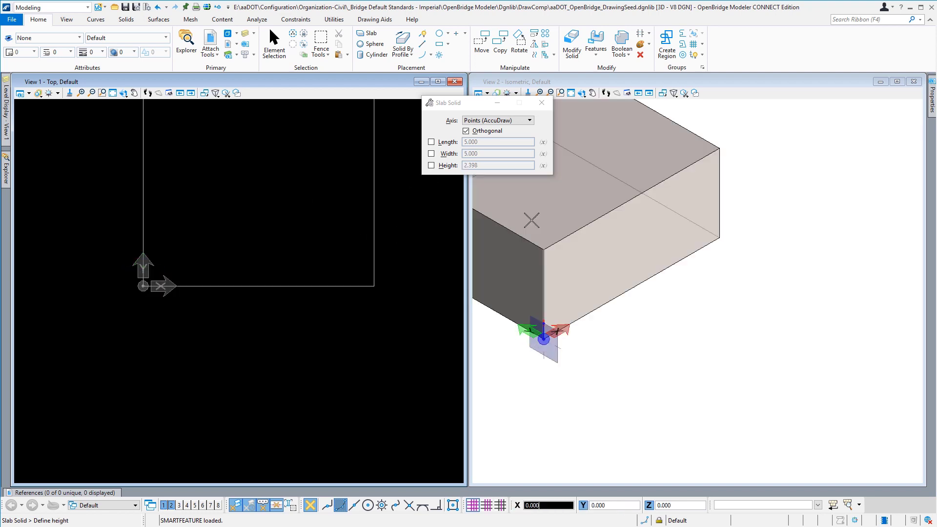
type("5")
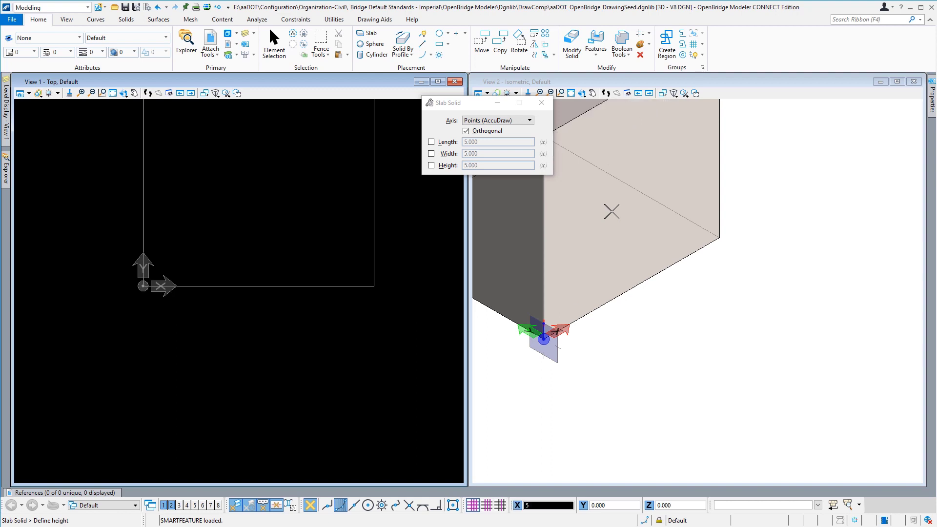
left_click(611, 211)
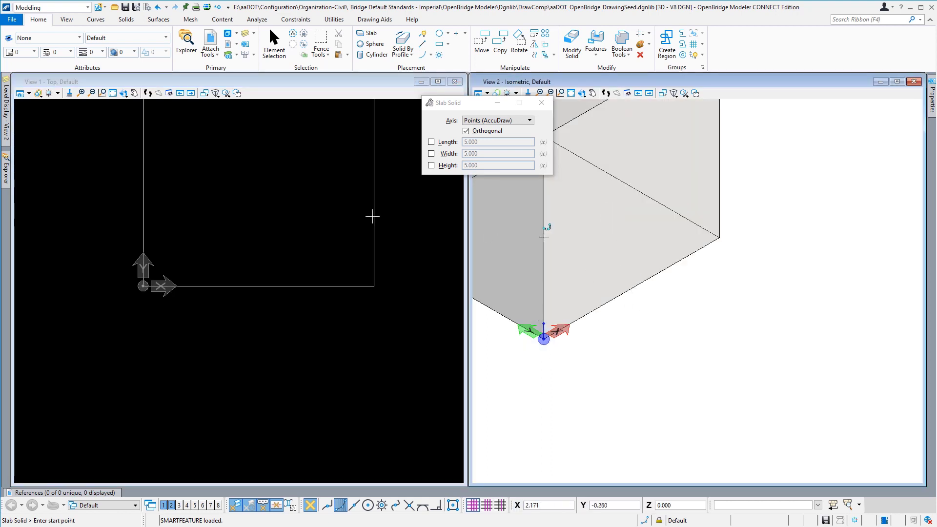
Switch to the Drawing workflow and set View 1 to the Front orientation
left_click(124, 93)
left_click(113, 94)
left_click(304, 163)
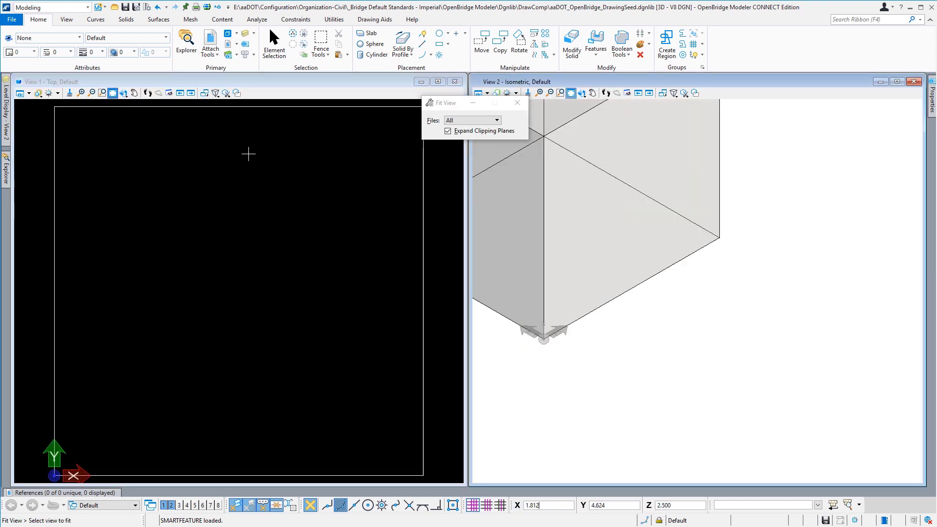
left_click(764, 222)
right_click(714, 244)
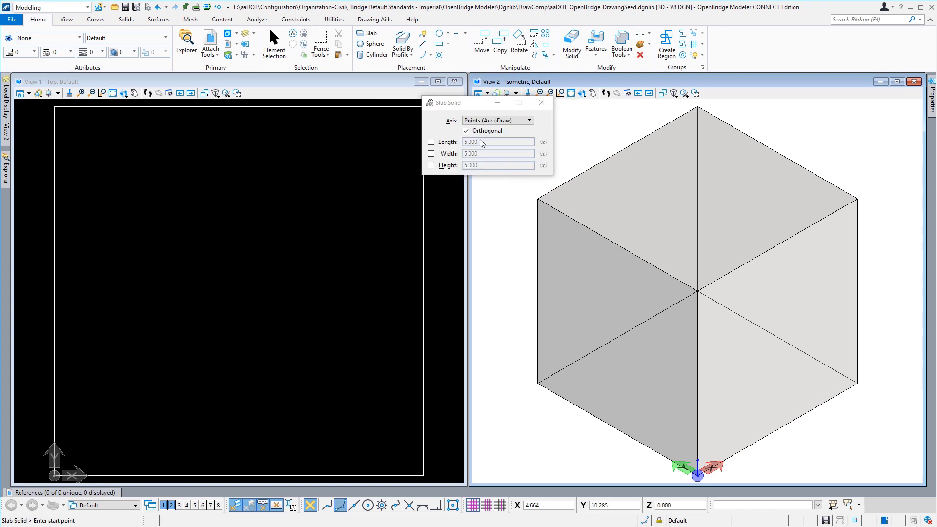
left_click(76, 10)
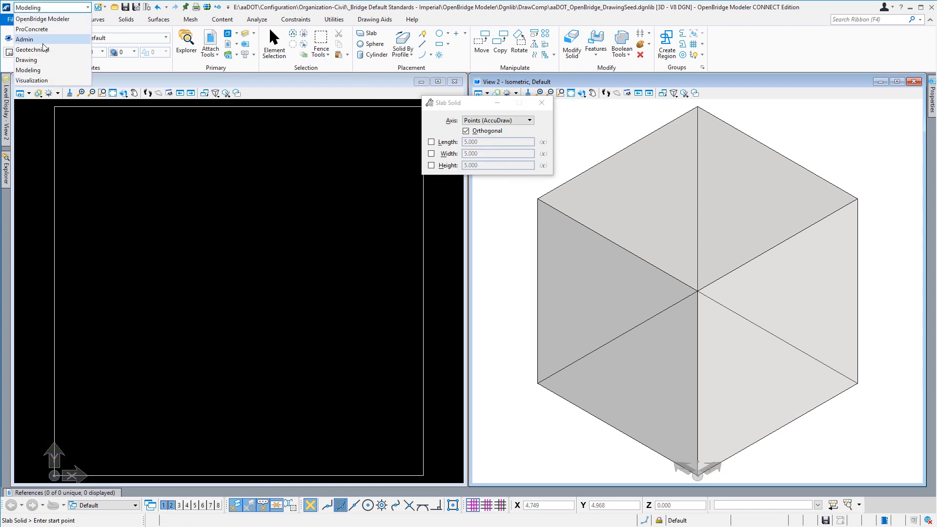
left_click(80, 55)
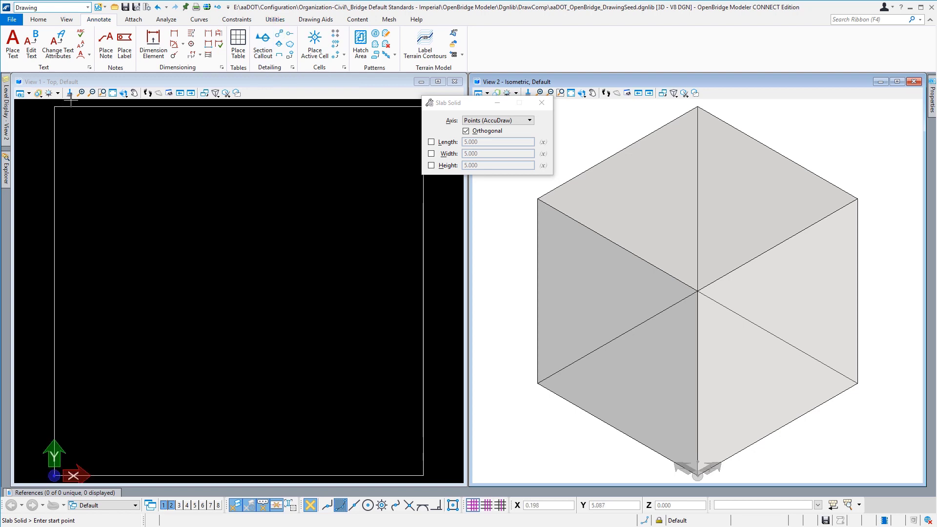
left_click(113, 93)
left_click(125, 93)
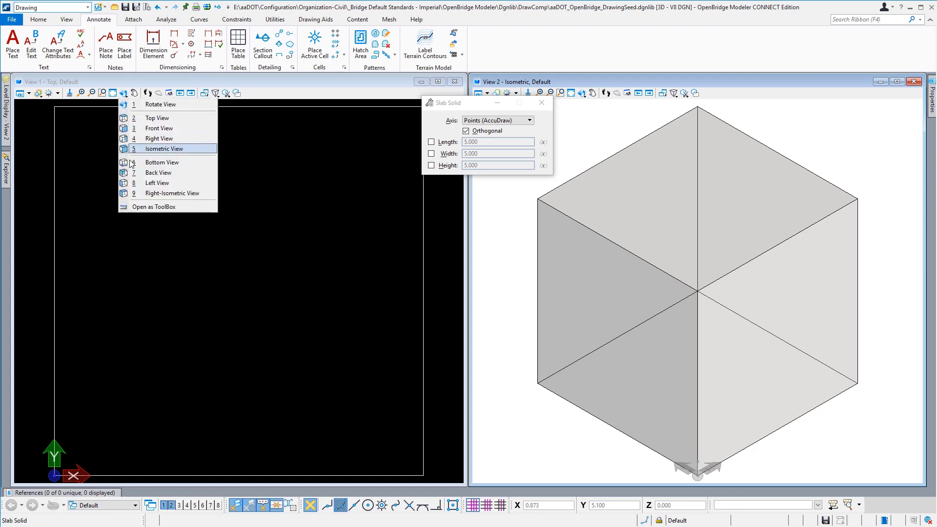
left_click(171, 130)
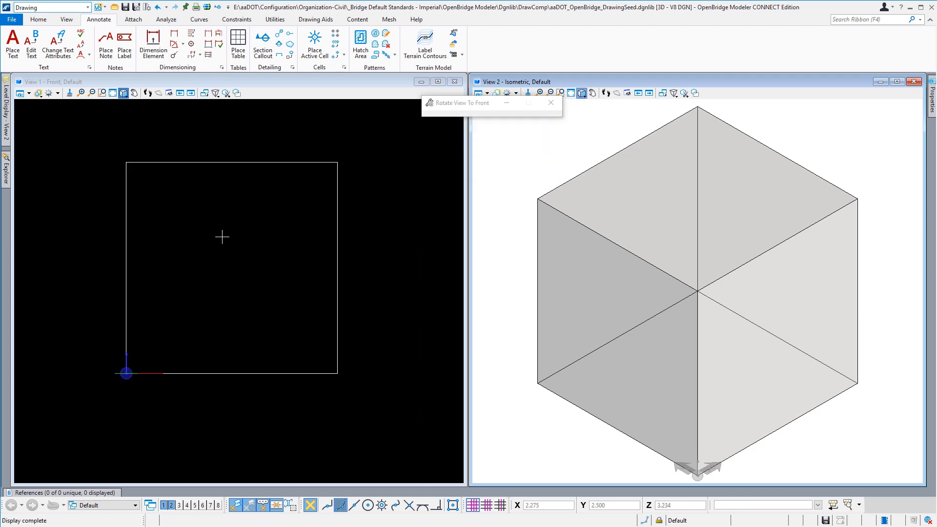
Place a ProConcreteSection section callout vertically through the middle of the cube in View 1, extending its depth past the cube's right edge
left_click(262, 43)
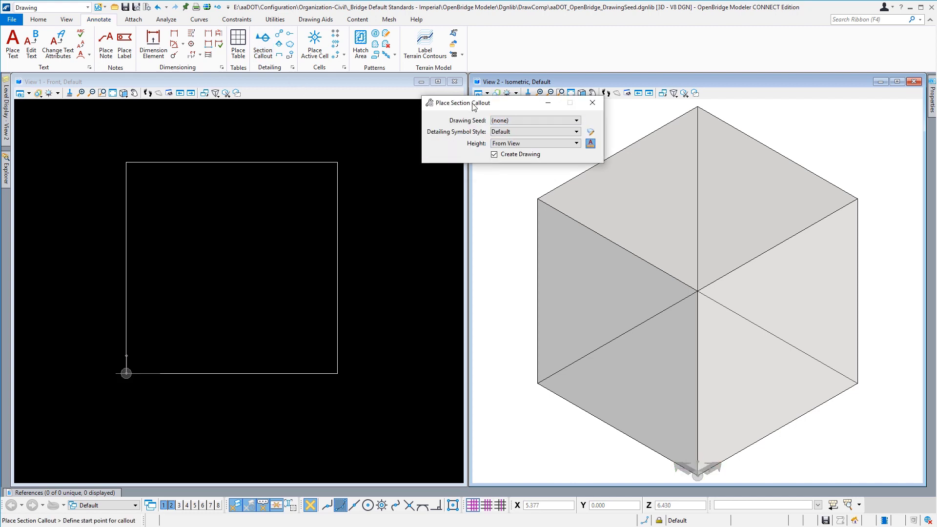
left_click_drag(485, 102, 448, 91)
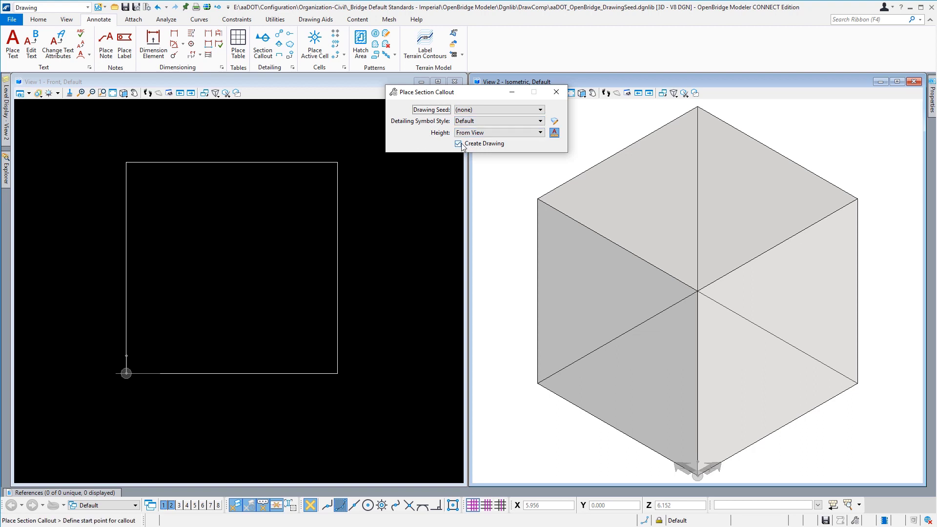
left_click(472, 121)
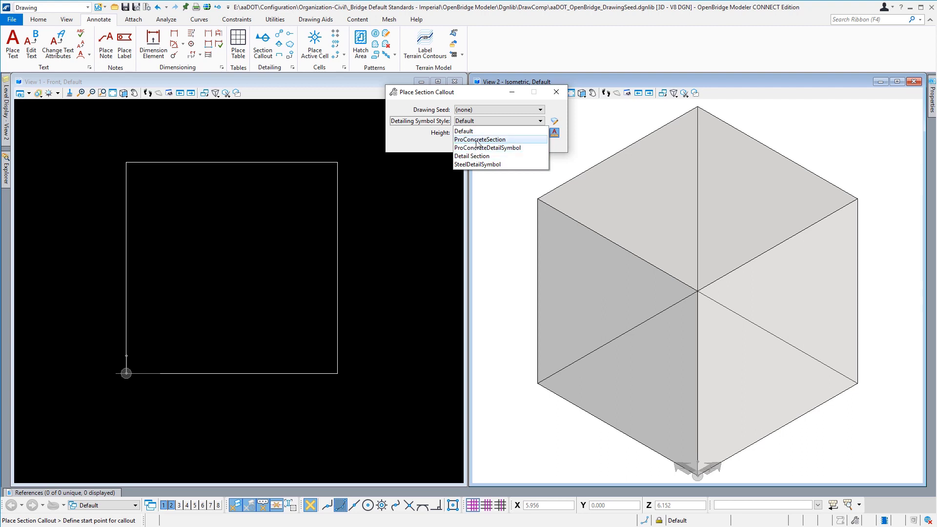
left_click(477, 140)
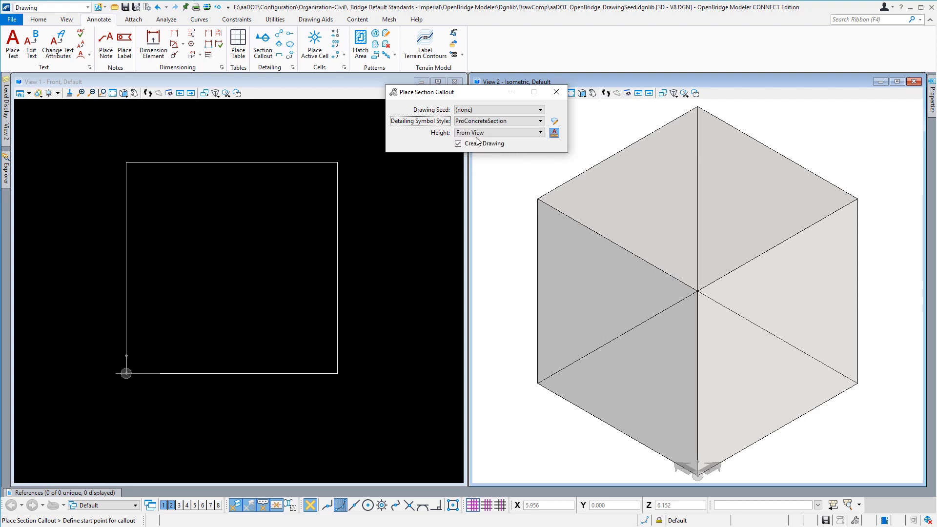
left_click(235, 138)
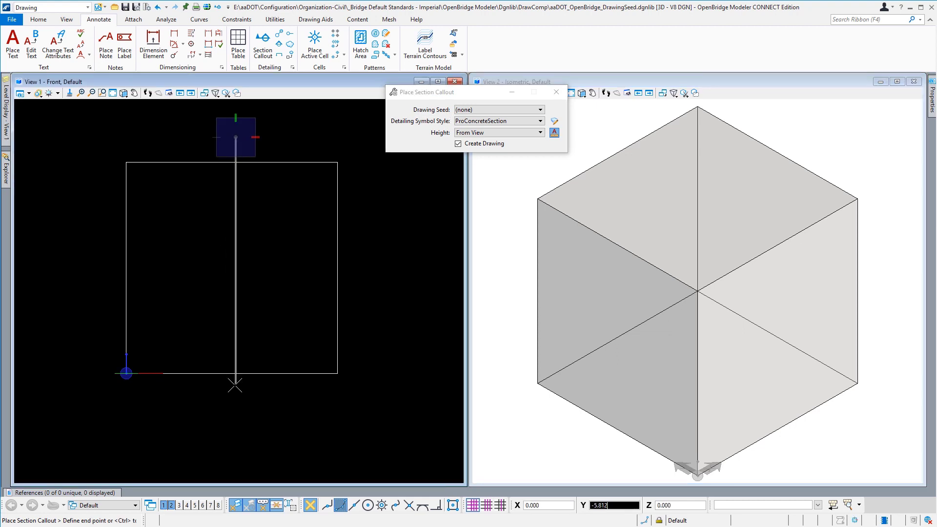
left_click(235, 392)
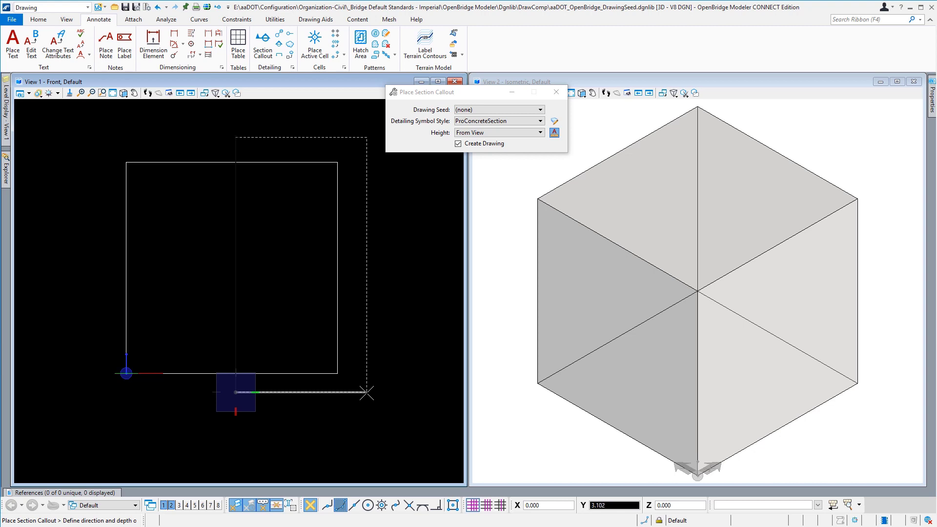
left_click(367, 392)
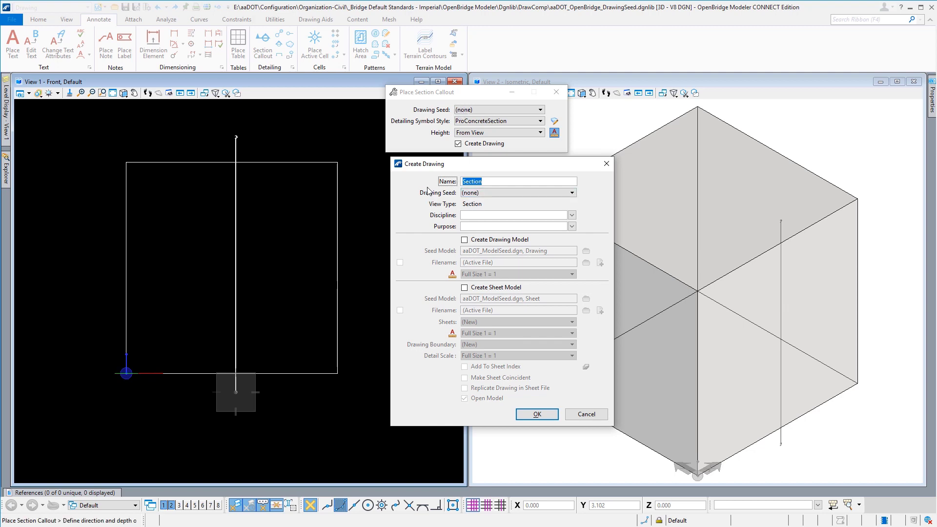
Name the new drawing "Bridge Section - Detail Sheet" and set its discipline to Bridge and purpose to Section View
key("Home")
type("Bridge")
left_click(484, 216)
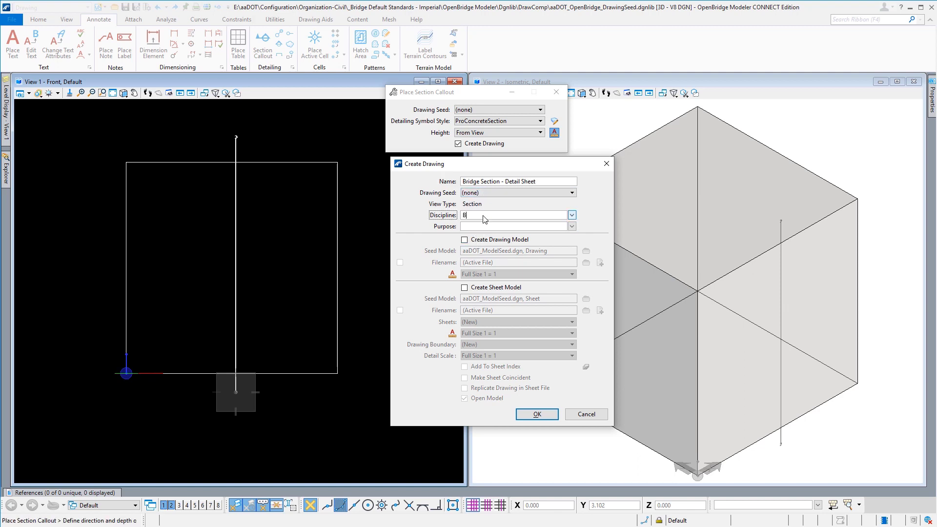
type("Bridge")
left_click(488, 227)
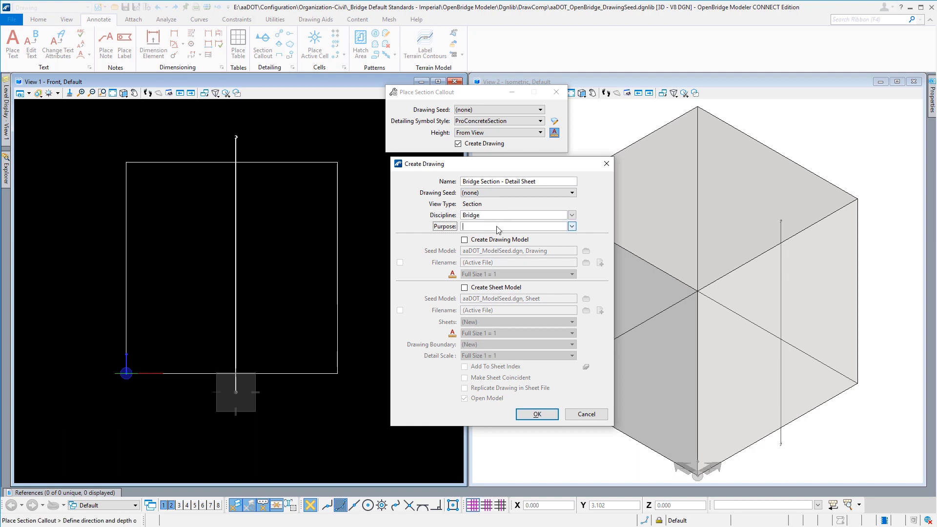
left_click(571, 227)
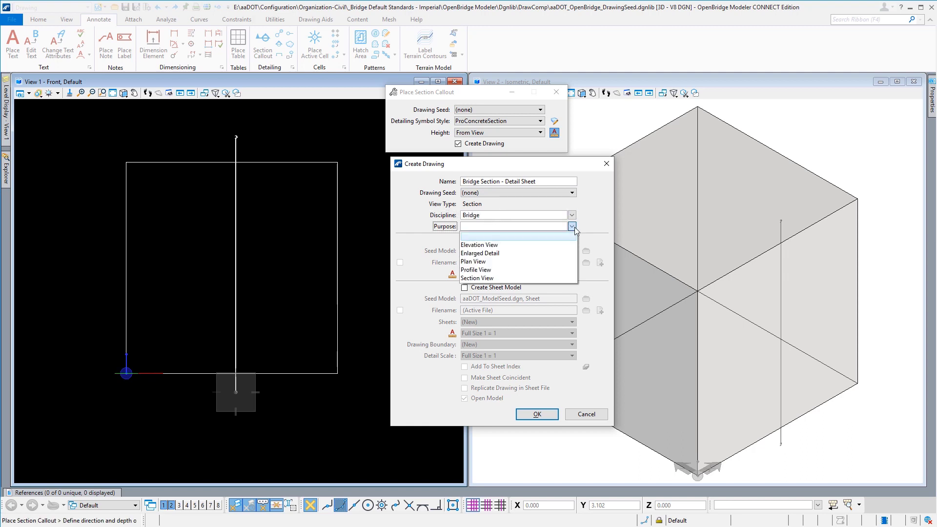
left_click(501, 277)
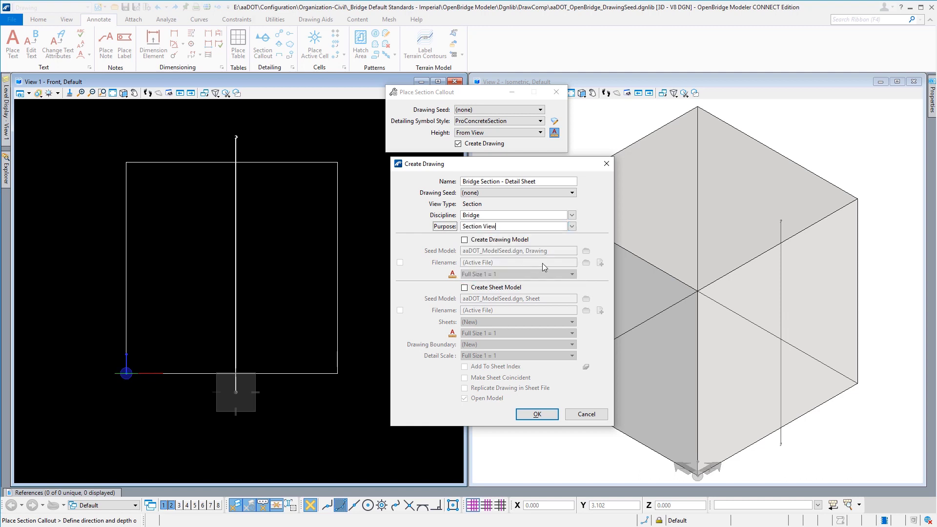
Create the drawing and sheet models with the drawing annotation scale and the sheet detail scale both set to 1/4"=1'-0"
left_click(514, 239)
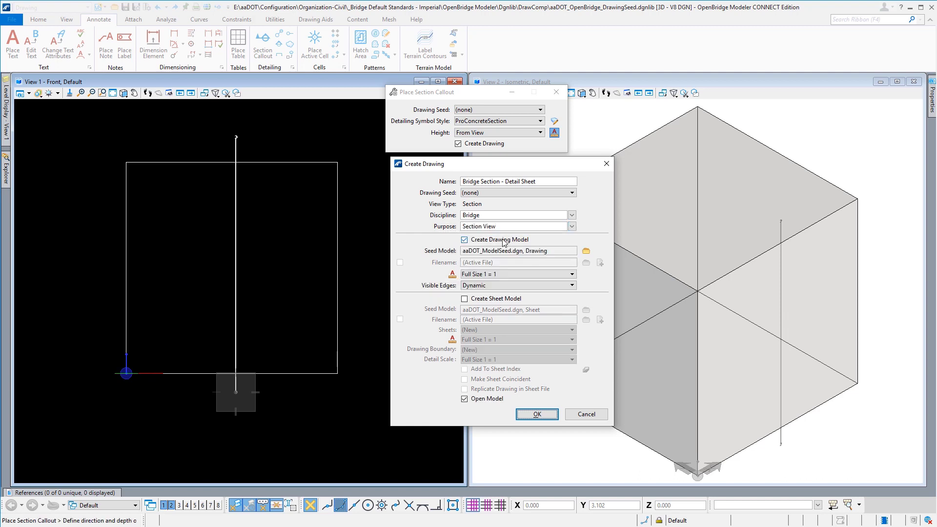
left_click(496, 299)
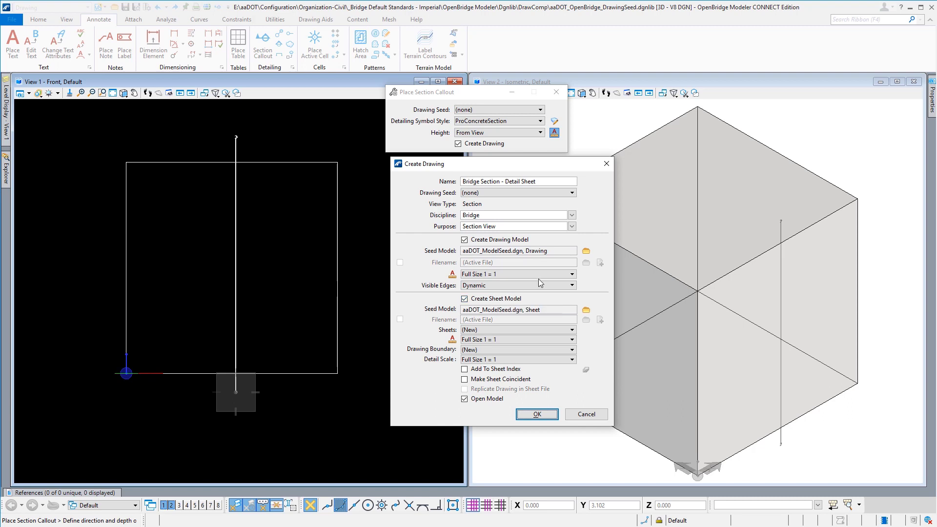
left_click(473, 276)
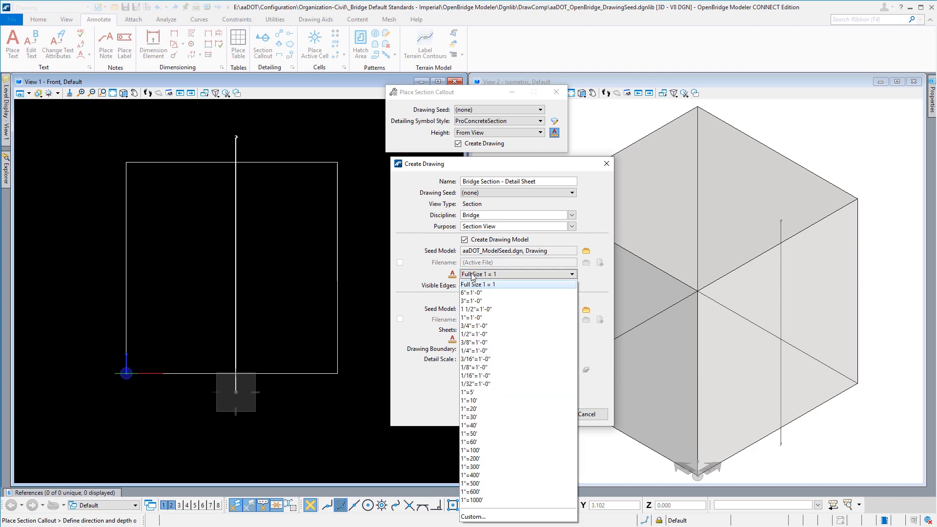
left_click(479, 350)
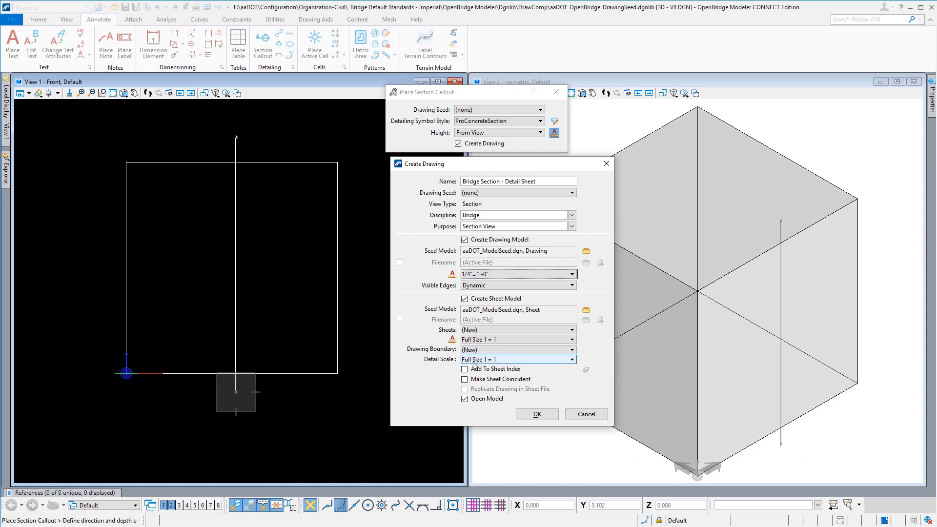
left_click(478, 362)
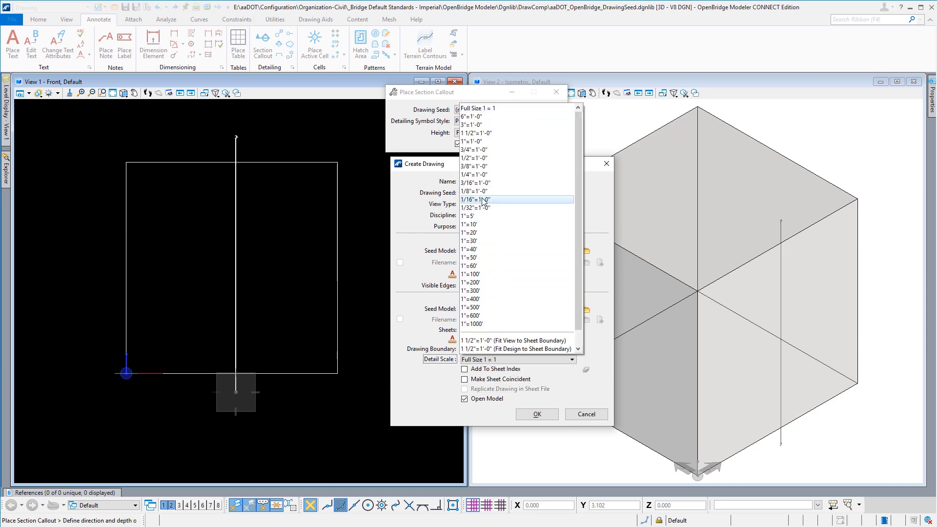
left_click(484, 175)
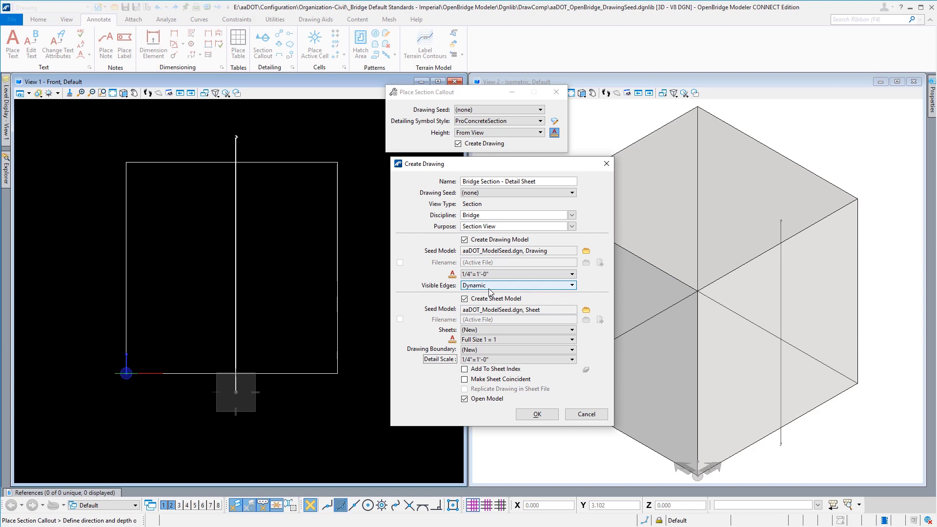
left_click(555, 414)
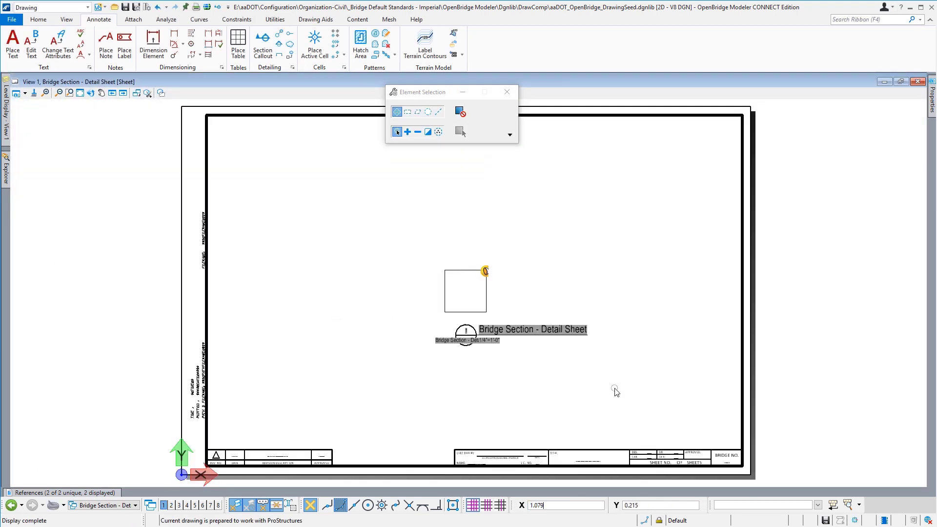
Stretch the sheet's drawing boundary from the inner border's upper-right corner to its lower-left corner just above the title block
left_click(471, 338)
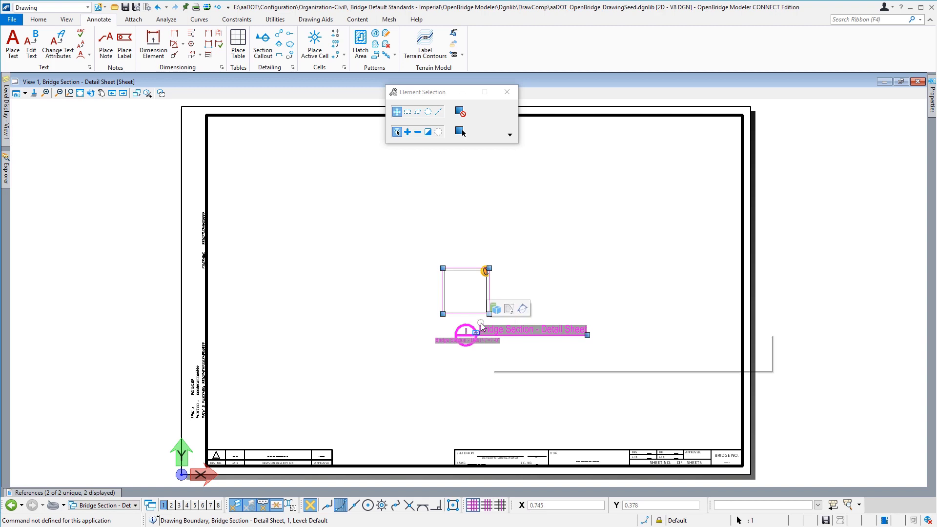
left_click_drag(443, 315, 207, 446)
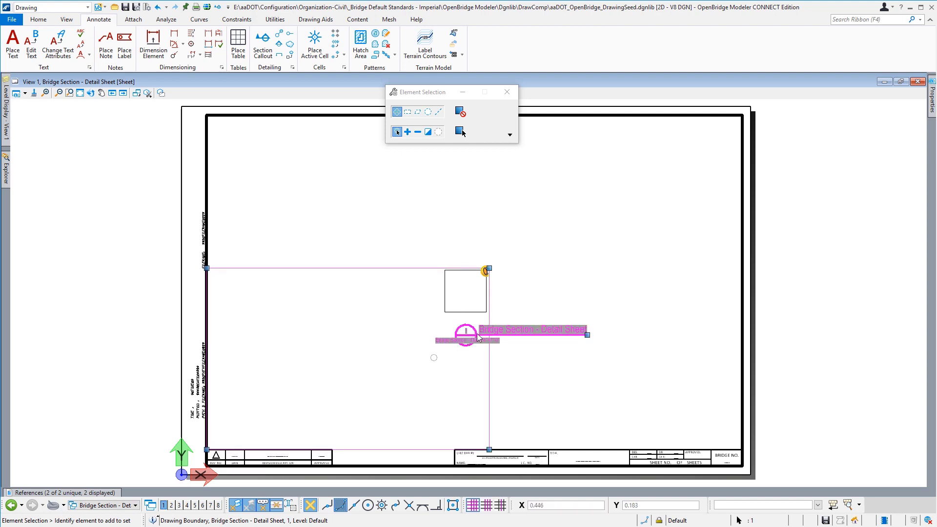
mouse_move(490, 270)
left_mouse_down()
mouse_move(686, 182)
mouse_move(738, 142)
mouse_move(742, 115)
left_mouse_up()
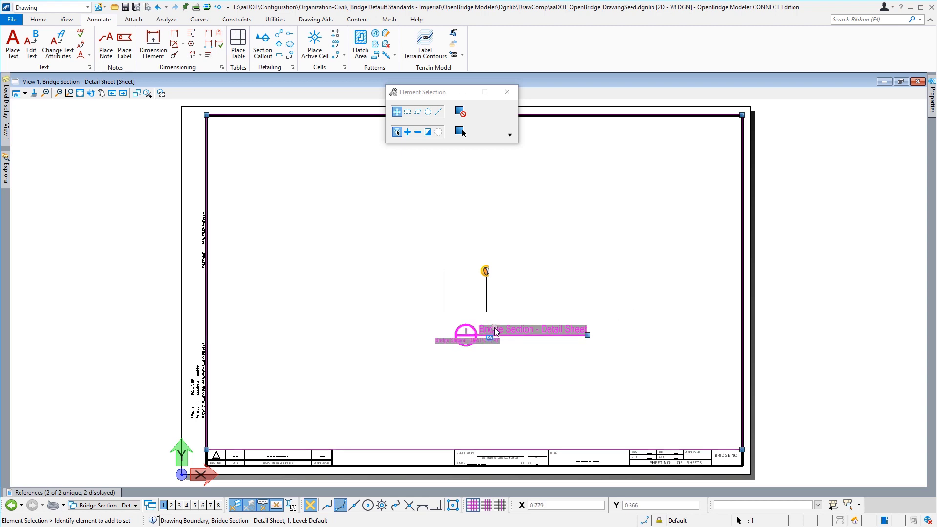
scroll(487, 286, "down", 2)
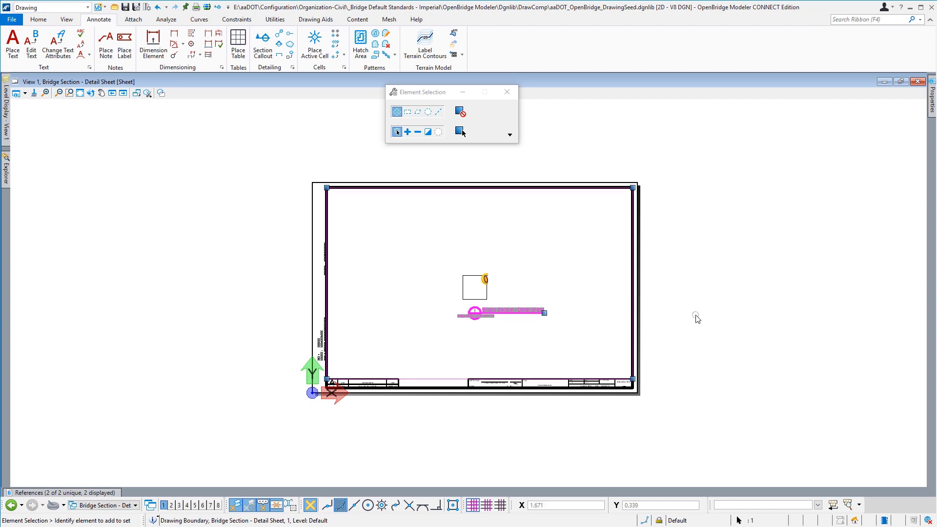
Switch to the Bridge Section - Detail Sheet drawing model and open the reference presentation settings of the cube reference
left_click(103, 494)
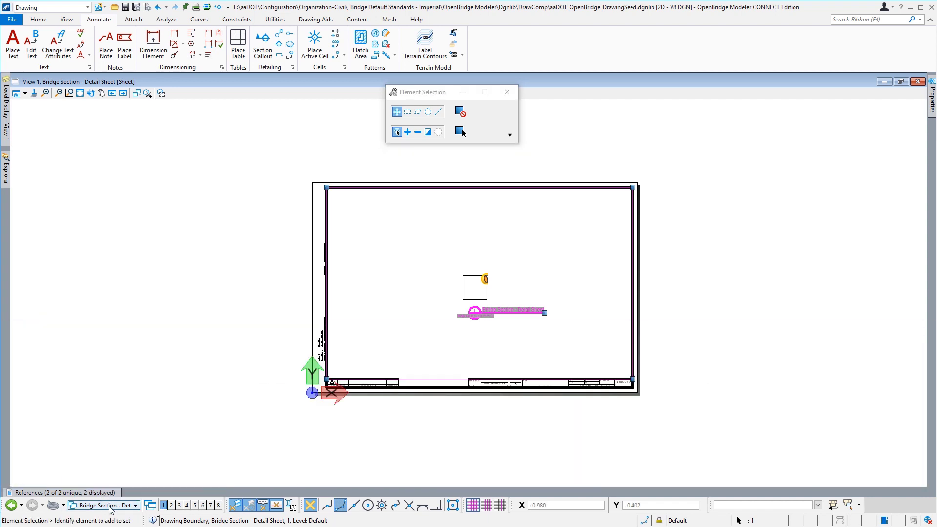
left_click(112, 507)
left_click(134, 484)
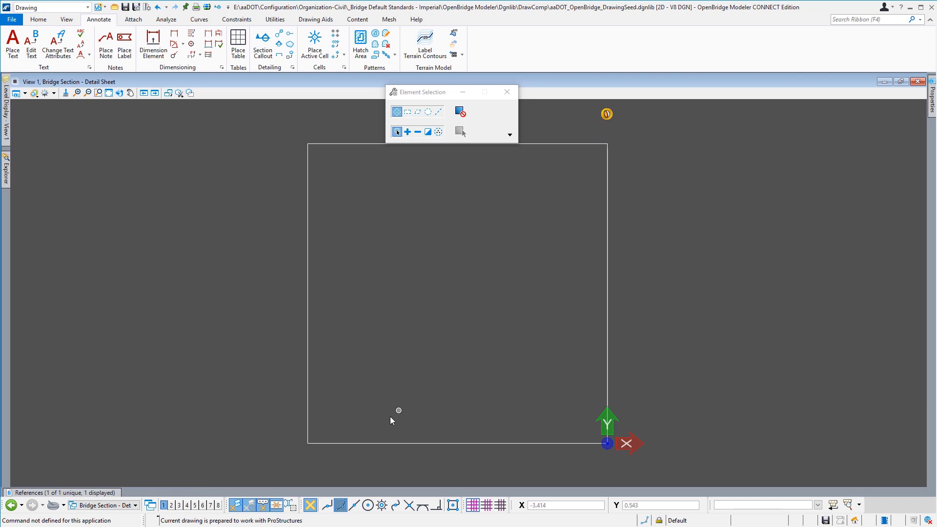
right_click(306, 421)
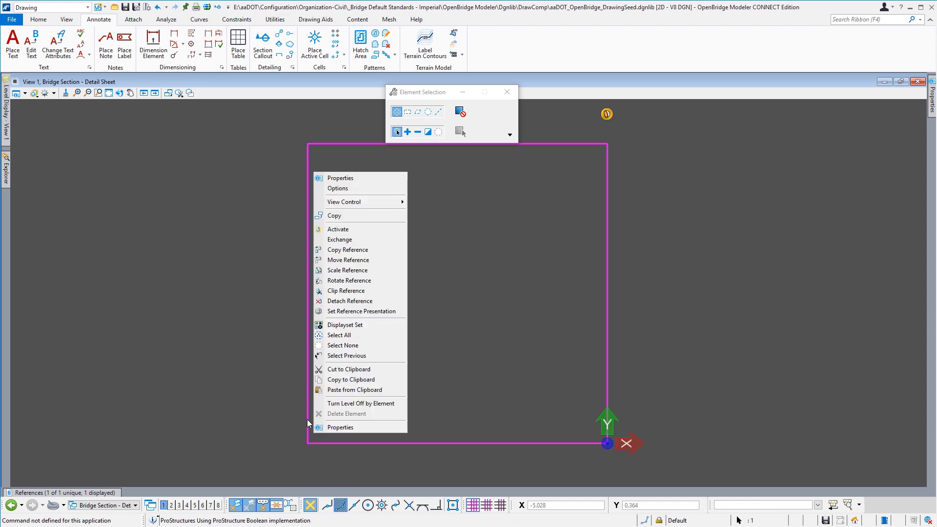
left_click(353, 311)
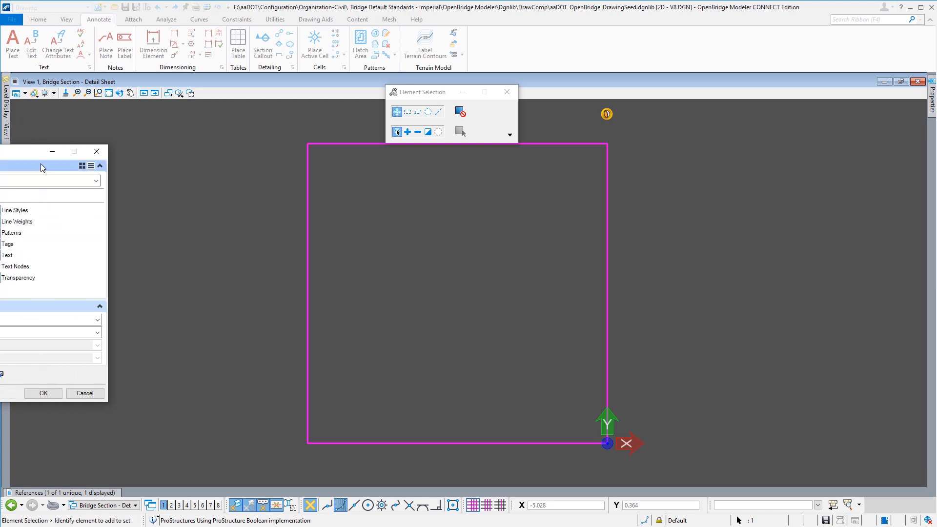
left_click_drag(36, 151, 203, 153)
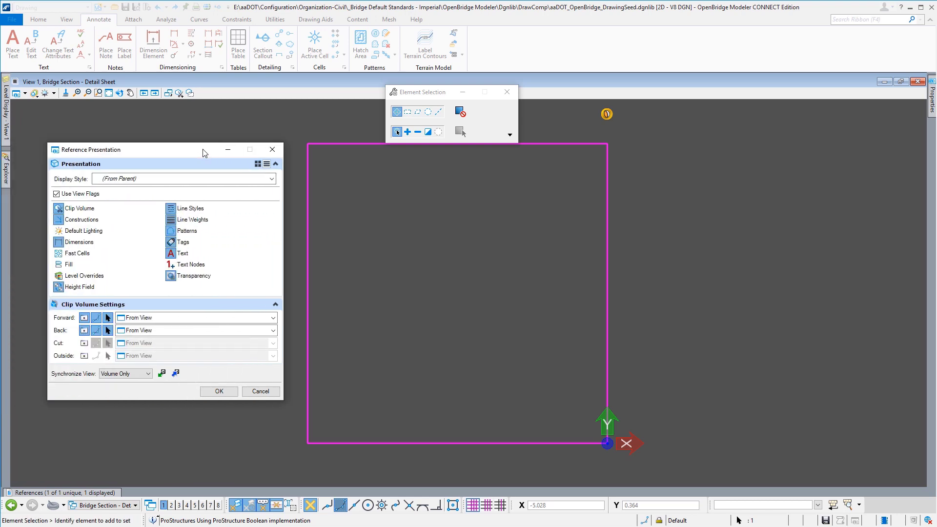
Turn on display of the Cut portion and turn off the Back portion in the reference's clip volume settings
left_click(224, 231)
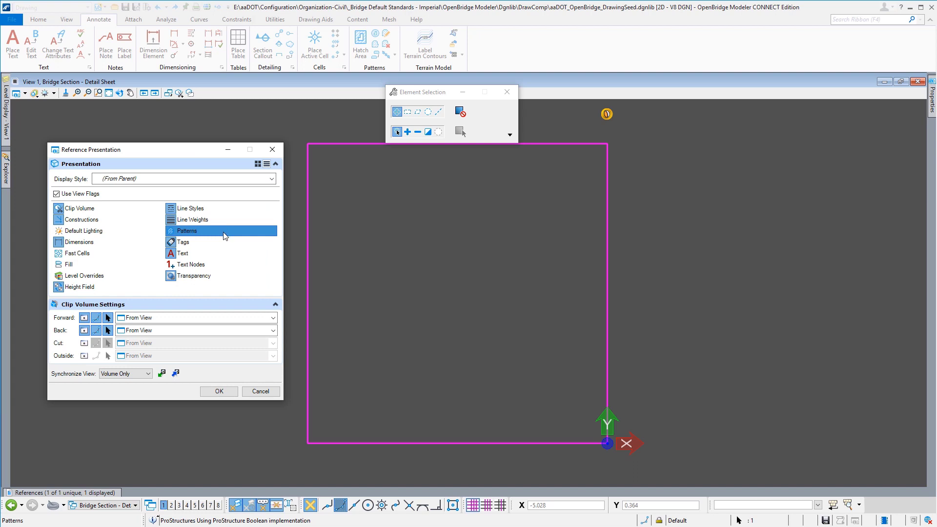
left_click(84, 343)
left_click(84, 331)
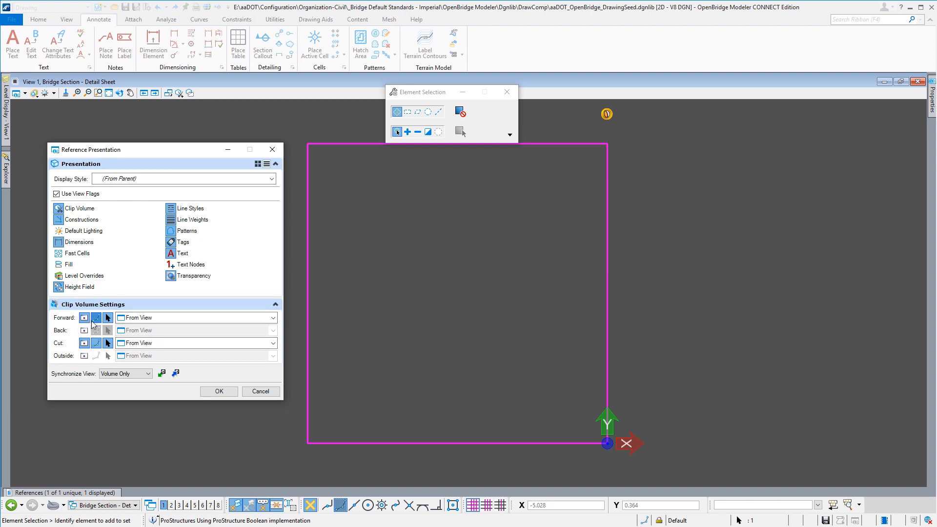
Assign the ConcreteCut display style to the Cut portion and ConcreteForward_notshaded to the Forward portion of the clip volume
left_click(272, 343)
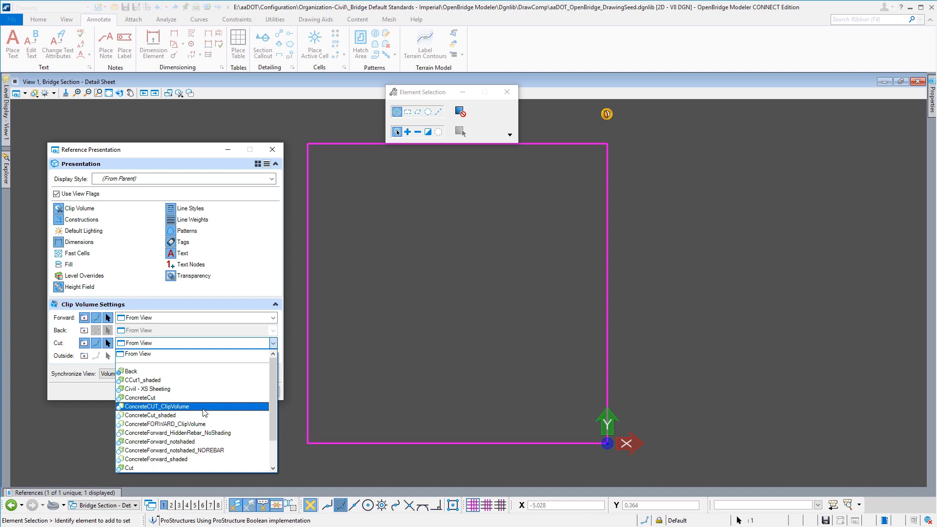
scroll(204, 412, "down", 1)
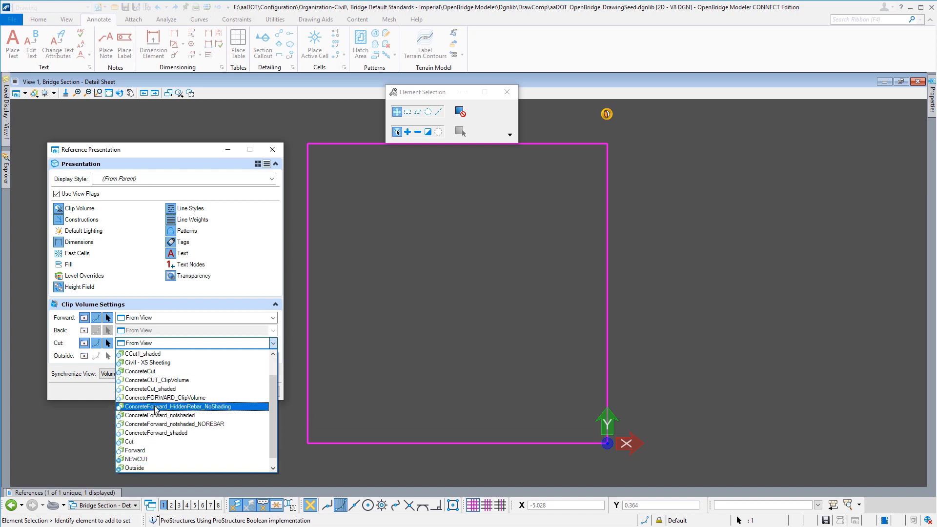
left_click(173, 375)
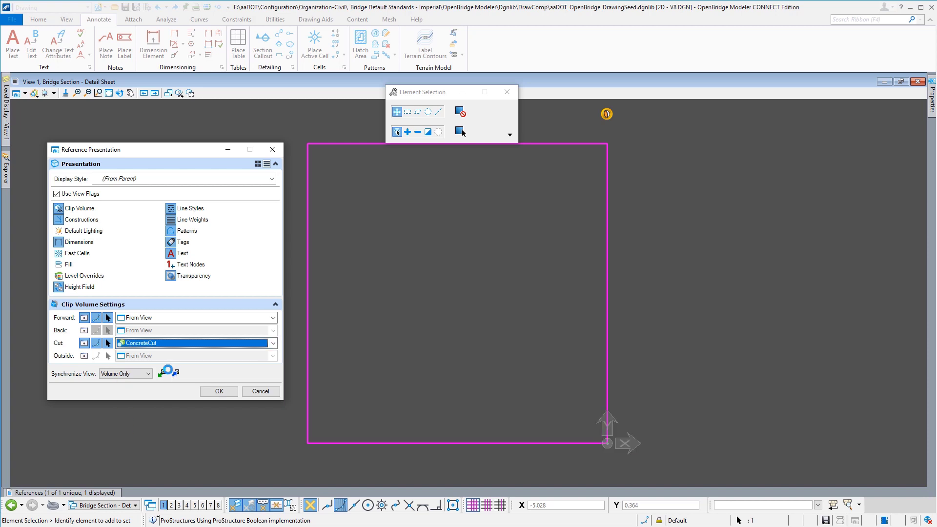
left_click(273, 318)
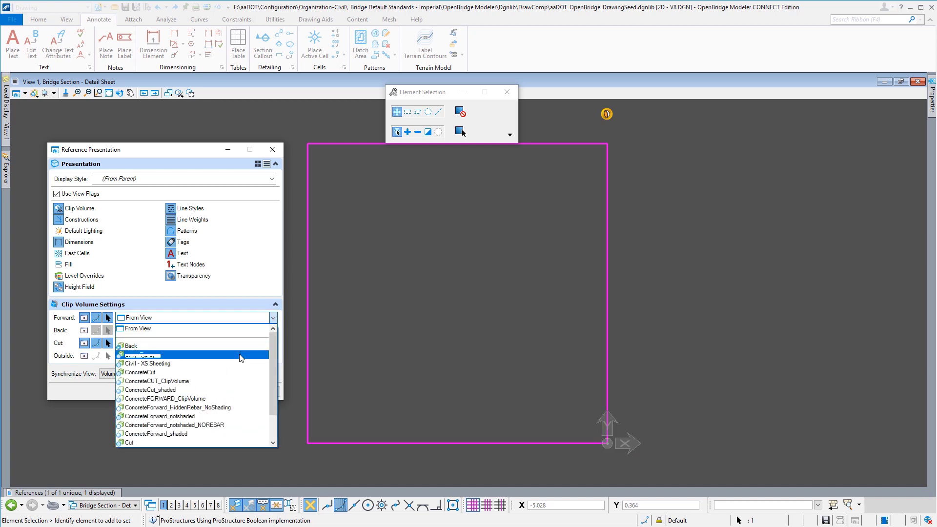
scroll(241, 357, "down", 1)
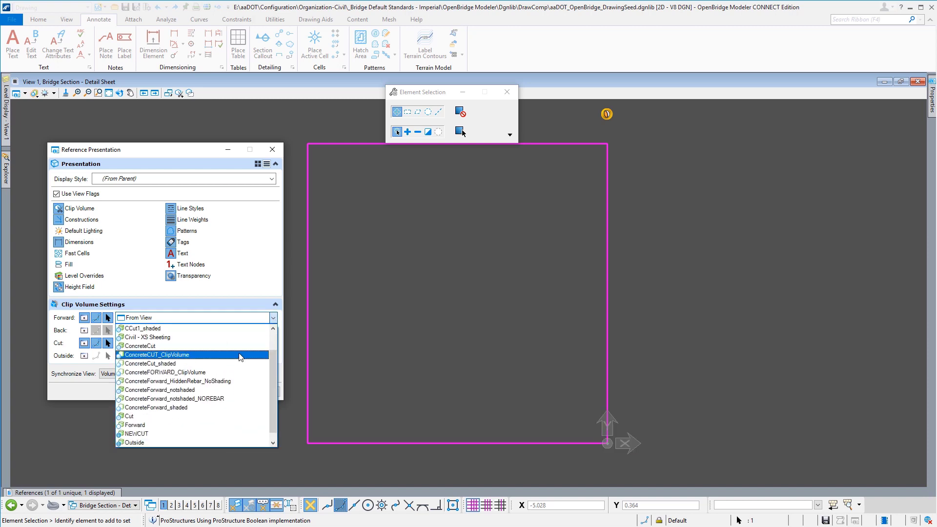
left_click(188, 390)
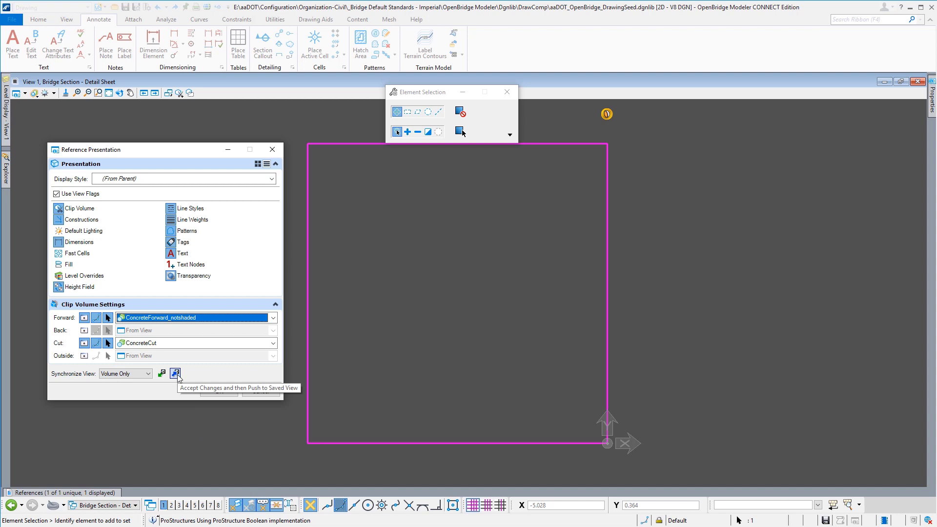
Accept the clip volume presentation changes, push them to the saved view, and return to the Default model
left_click(175, 374)
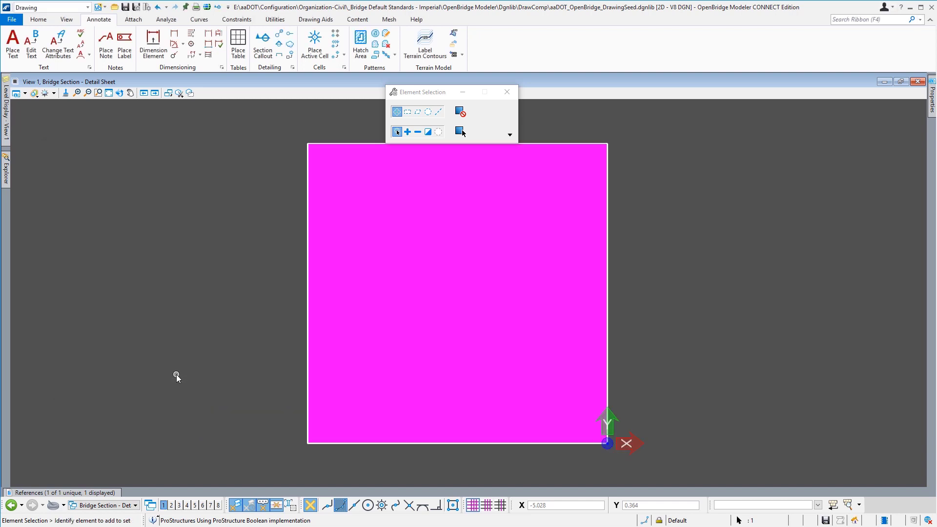
left_click(218, 367)
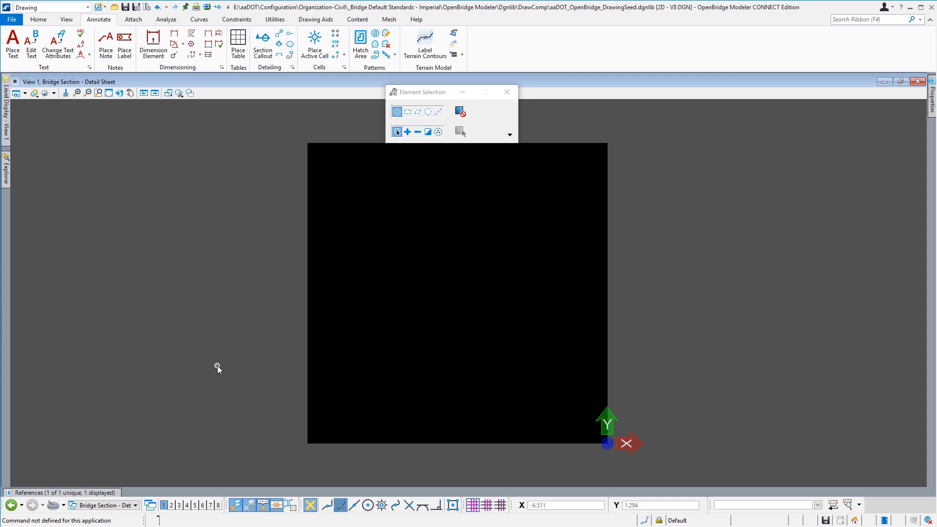
left_click(135, 503)
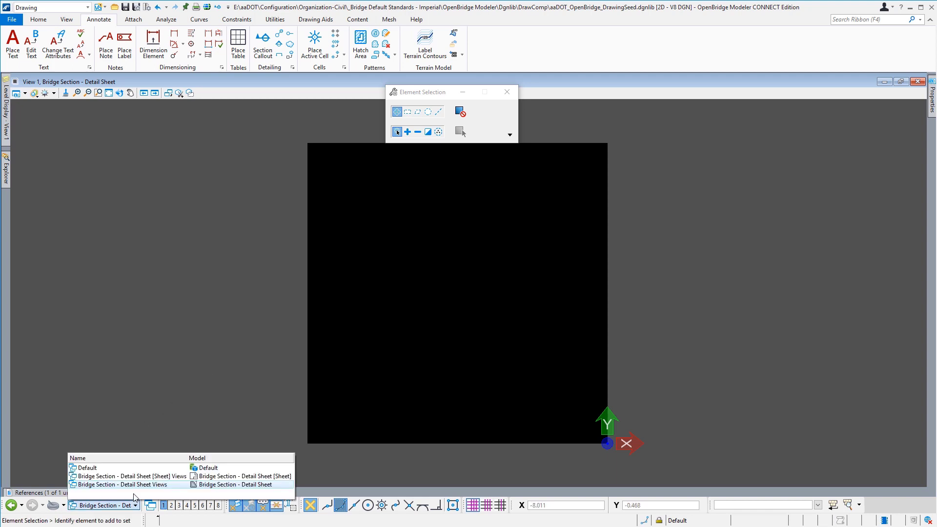
left_click(131, 467)
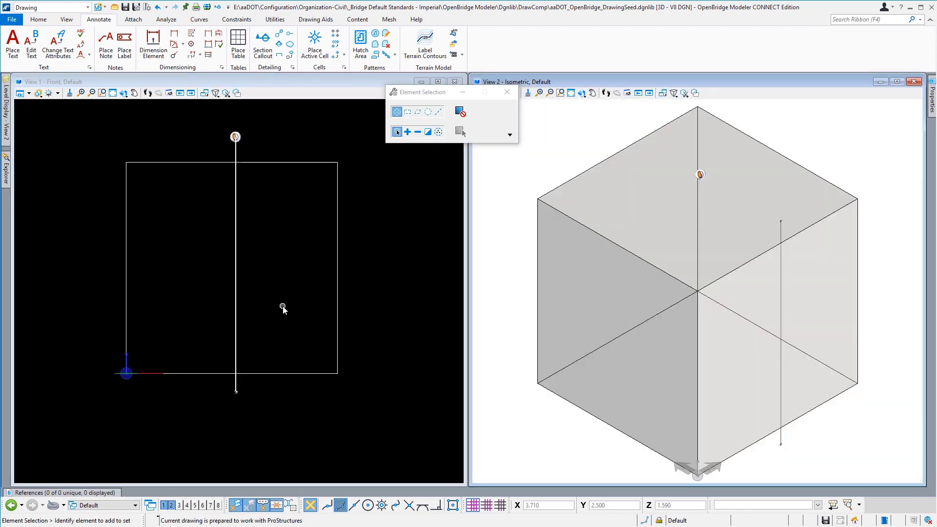
left_click(263, 42)
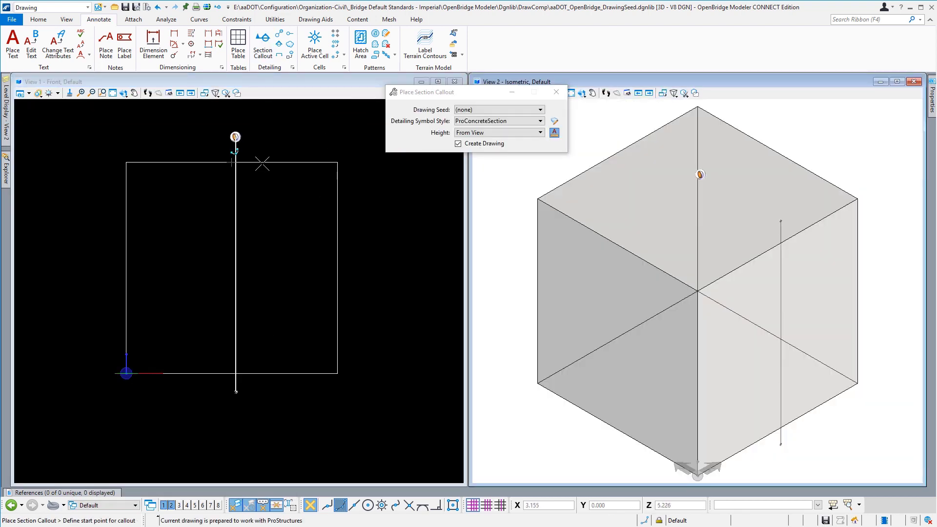
left_click(270, 131)
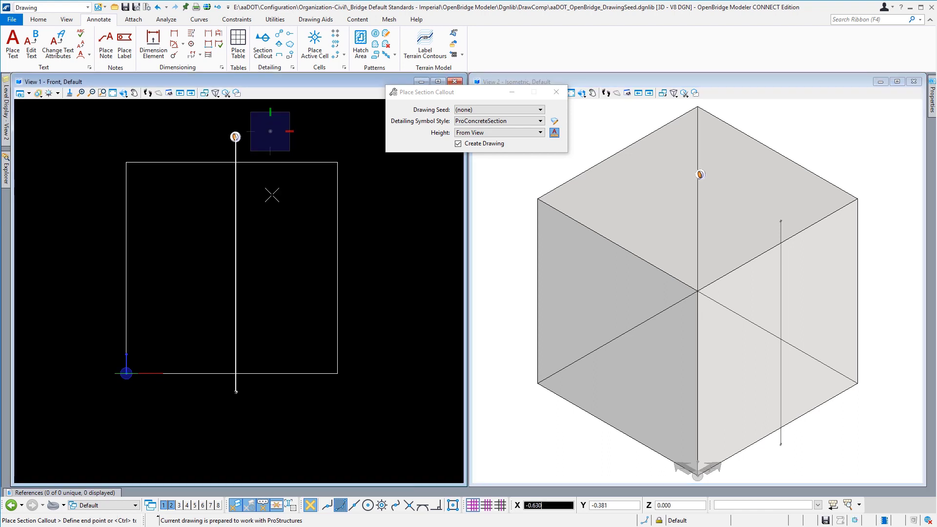
left_click(275, 394)
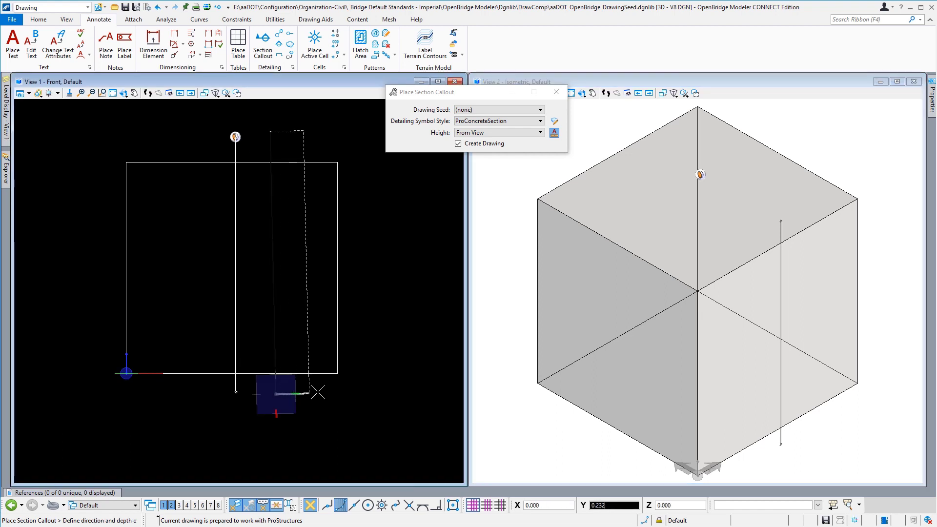
right_click(358, 401)
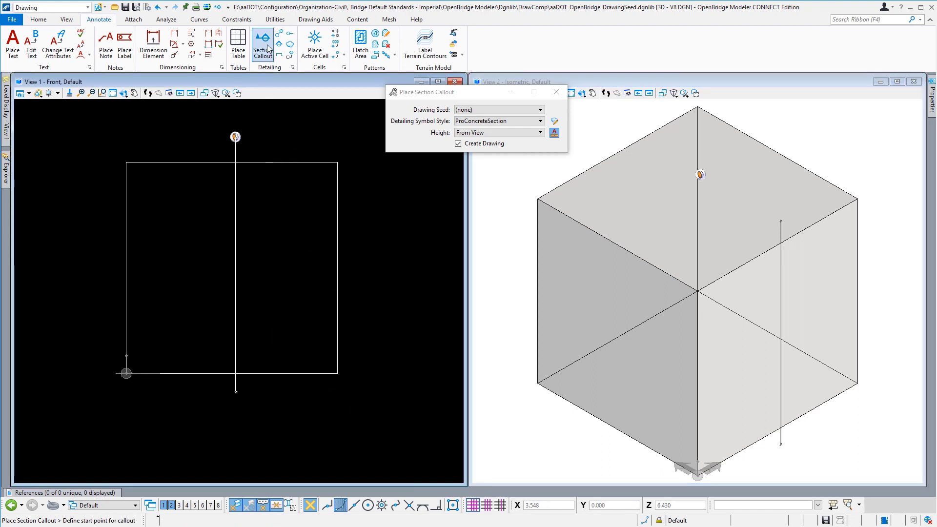
Place a vertical section callout through the cube in the front view, beside the existing callout and looking away from it
left_click(270, 143)
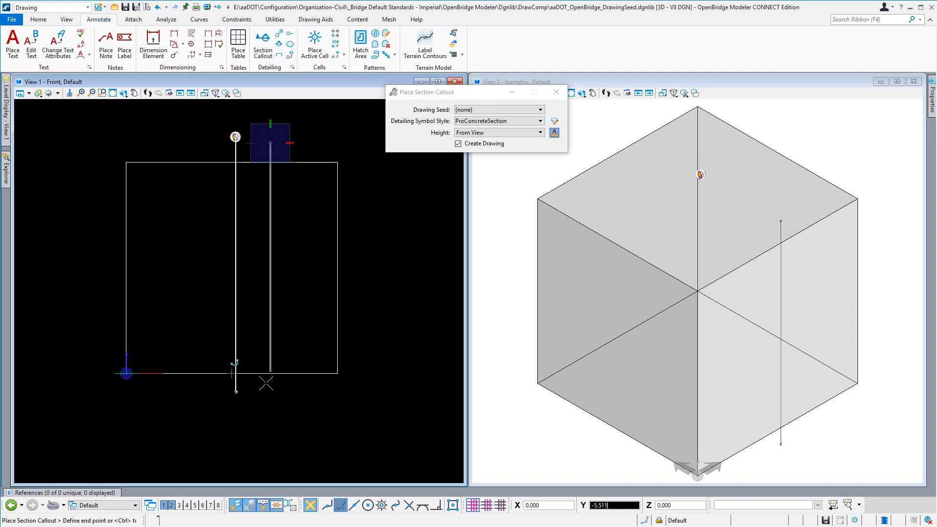
left_click(266, 389)
left_click(362, 382)
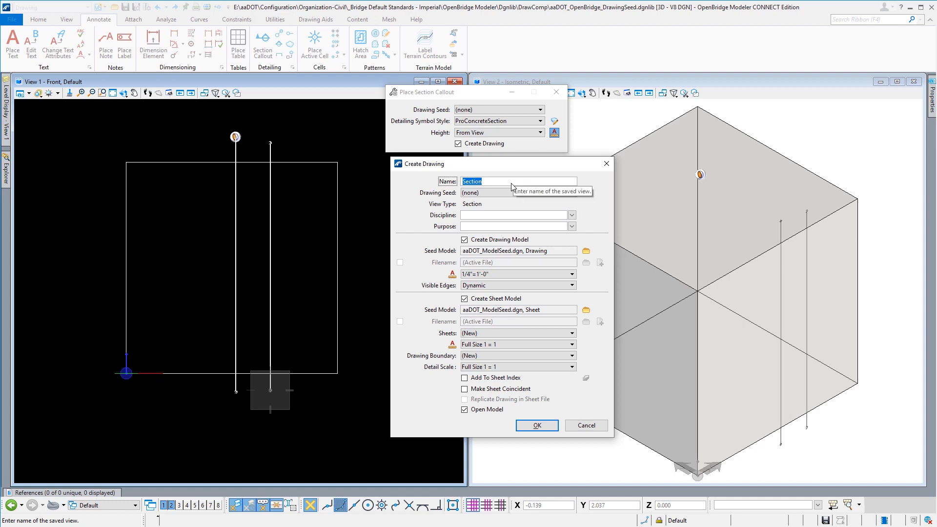
Name the drawing Bridge Section - First Sheet and set its discipline to Bridge and its purpose to Section View
key("Home")
type("Bridg")
type("heet")
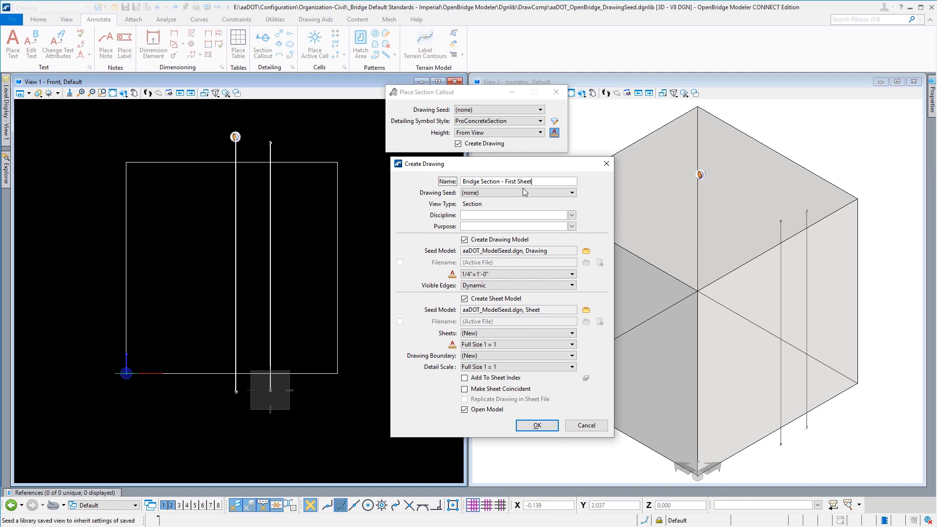
left_click(572, 215)
left_click(469, 234)
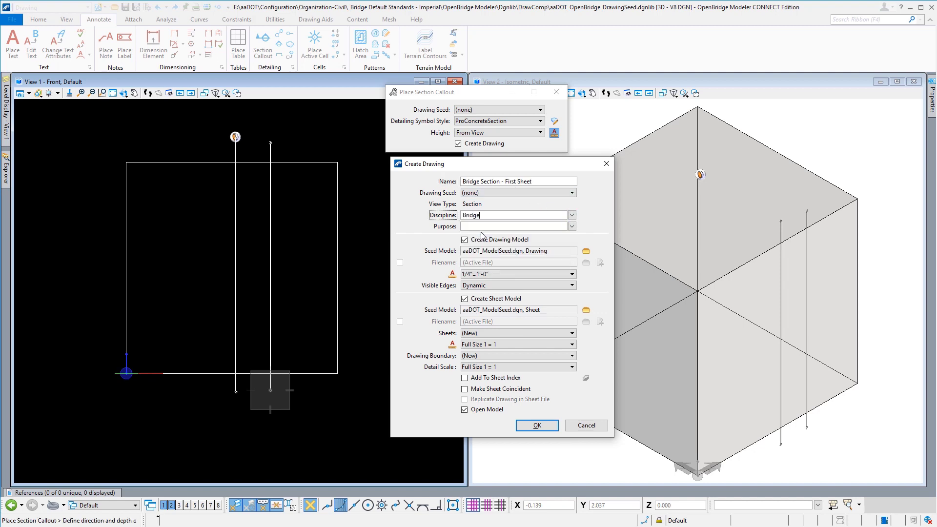
left_click(573, 227)
left_click(477, 278)
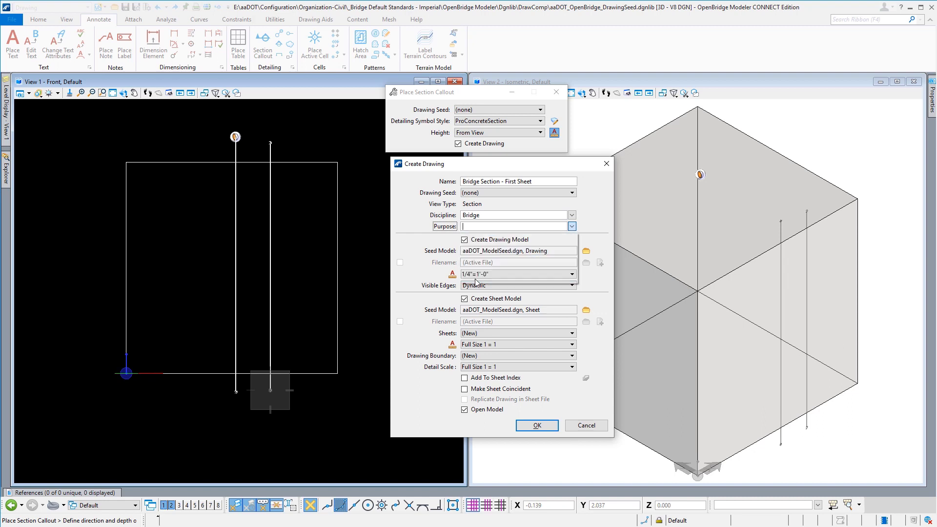
Choose the First Sheet model from aaDOT_ModelSeed.dgn as the sheet seed model
left_click(586, 311)
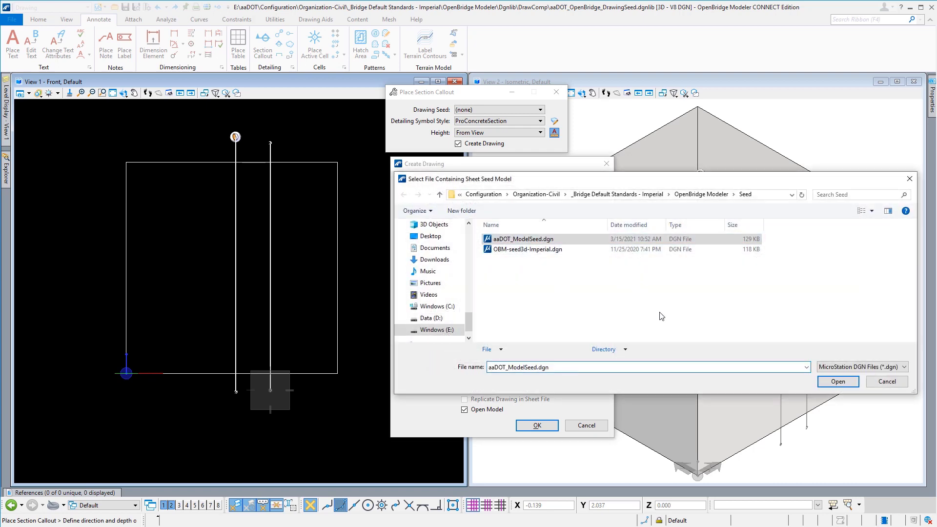
left_click(837, 381)
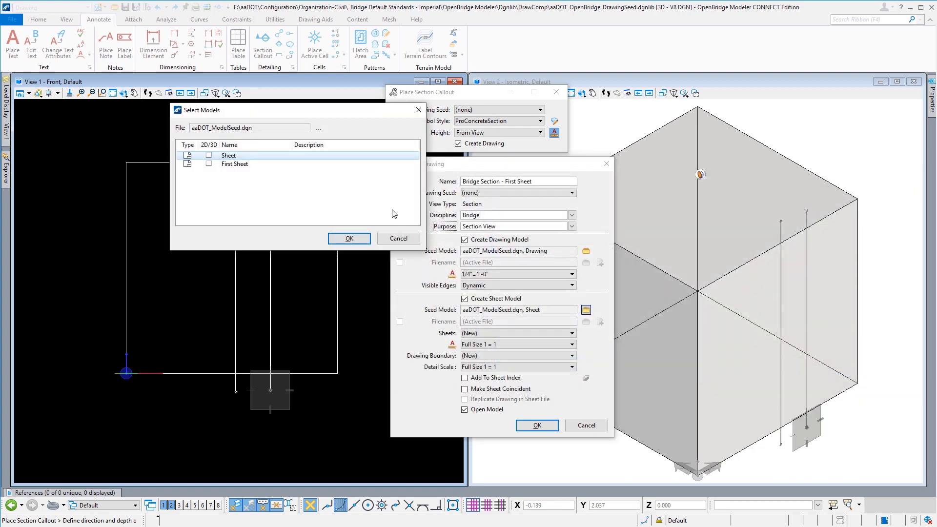
left_click(243, 165)
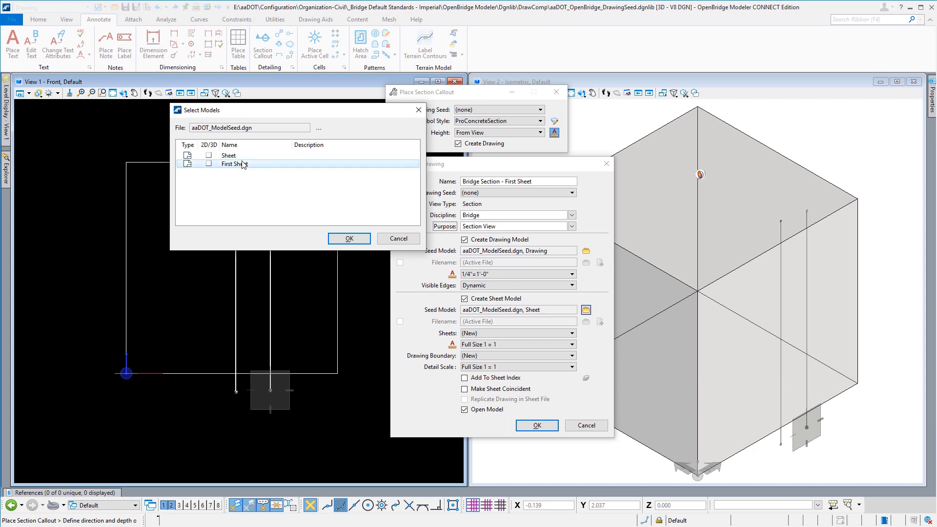
left_click(348, 238)
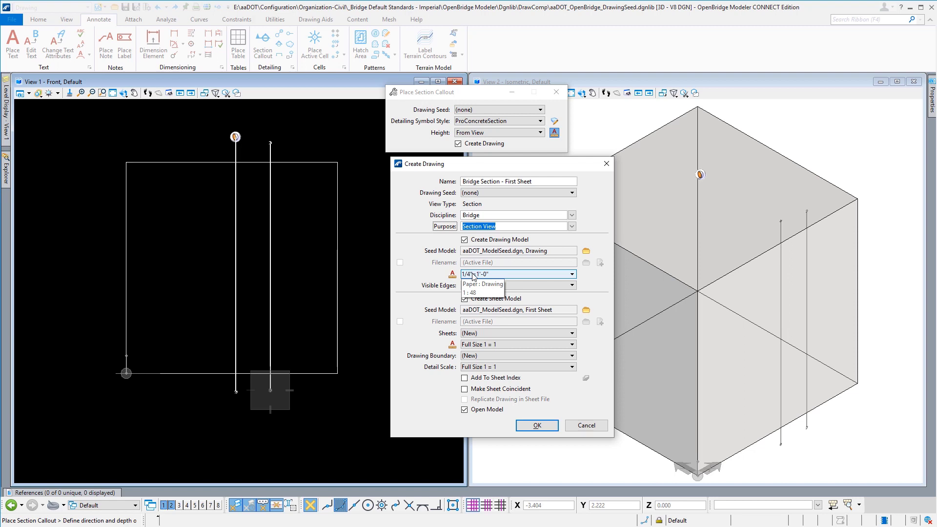
Set the detail scale to 1/4"=1'-0" and create the drawing and sheet models
left_click(497, 367)
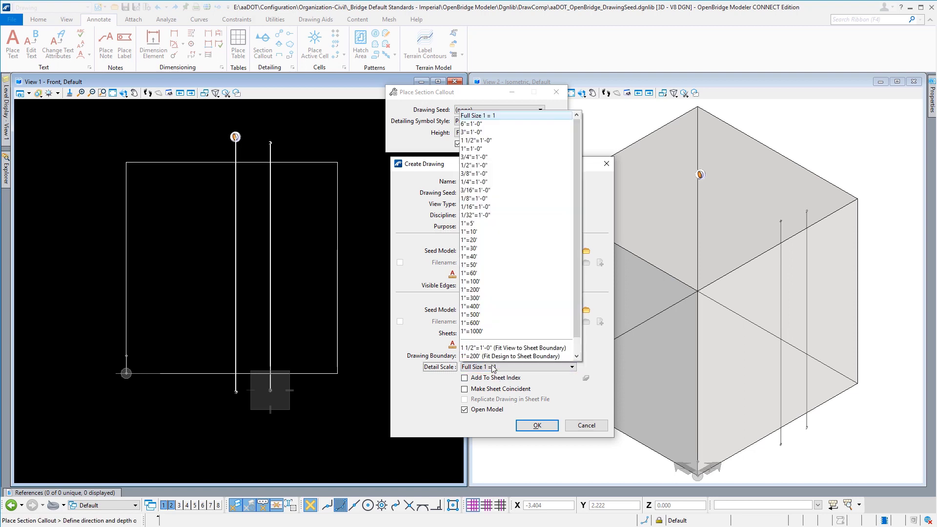
left_click(475, 182)
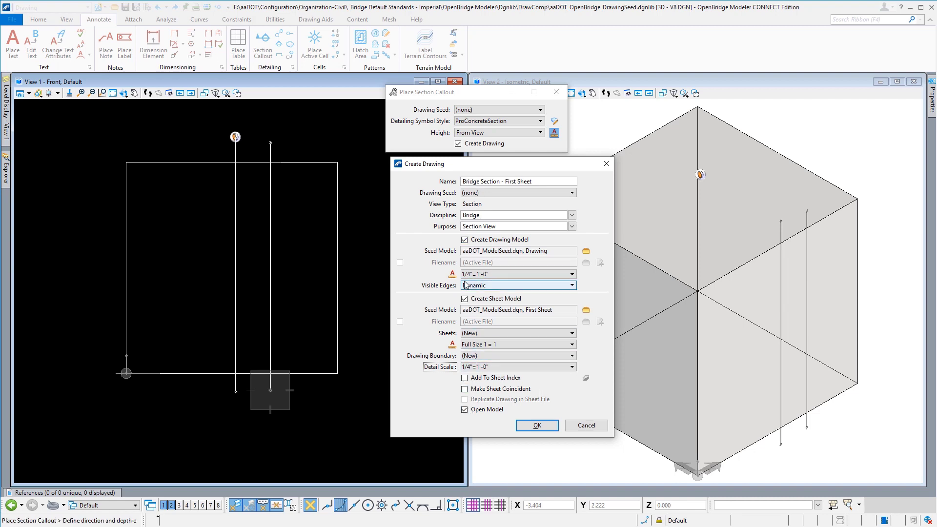
left_click(537, 425)
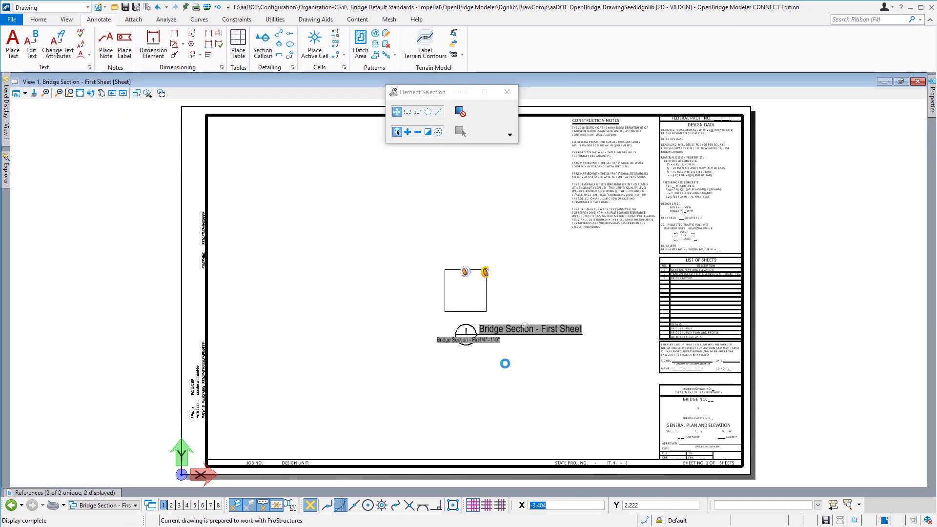
Stretch the sheet's drawing boundary from near the inner border's lower-left corner to the upper-left corner of the Design Data column
left_click(490, 342)
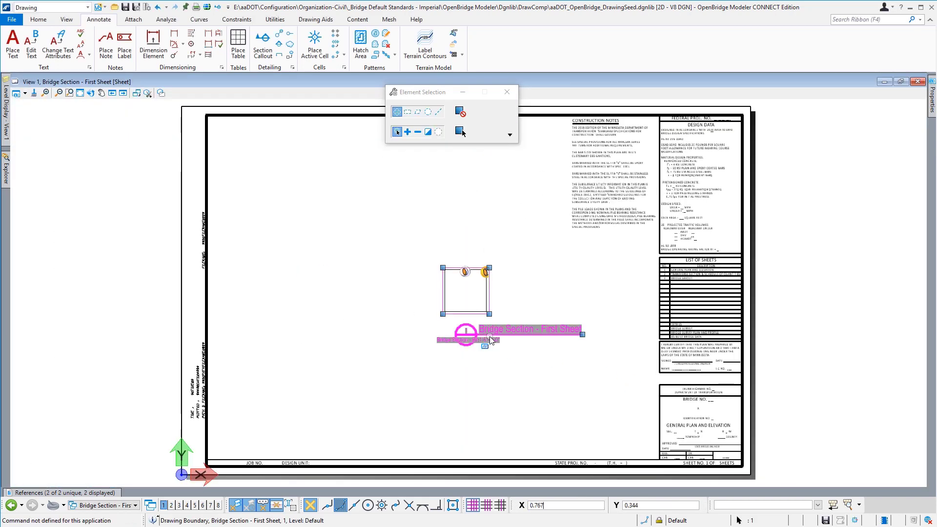
left_click(443, 314)
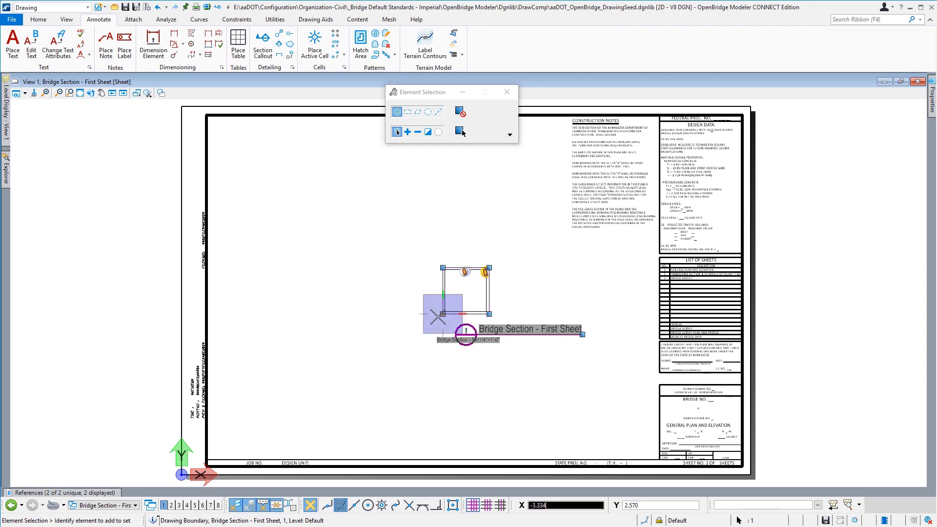
left_click(213, 457)
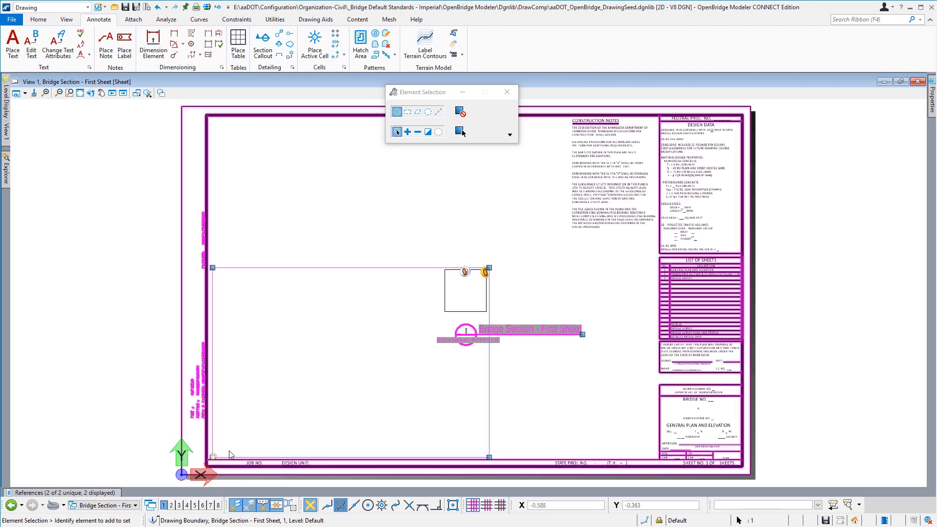
left_click(489, 268)
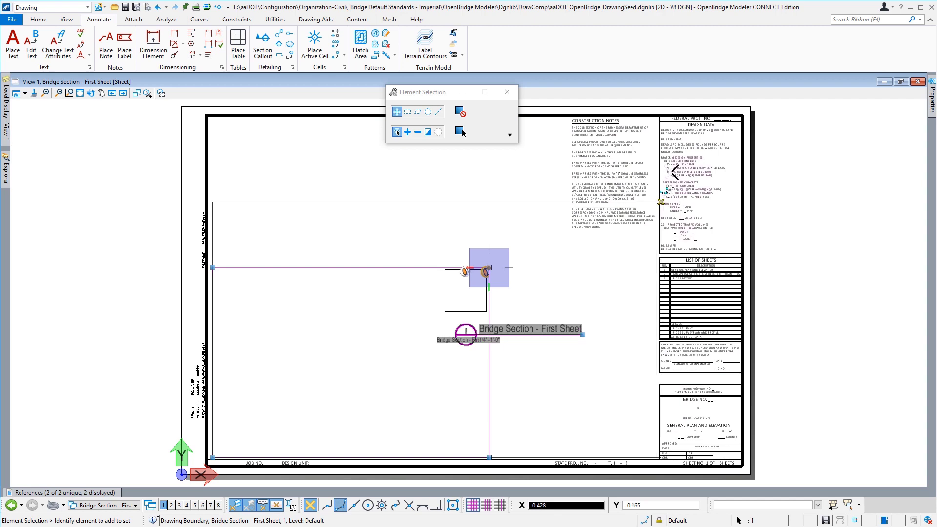
left_click(659, 116)
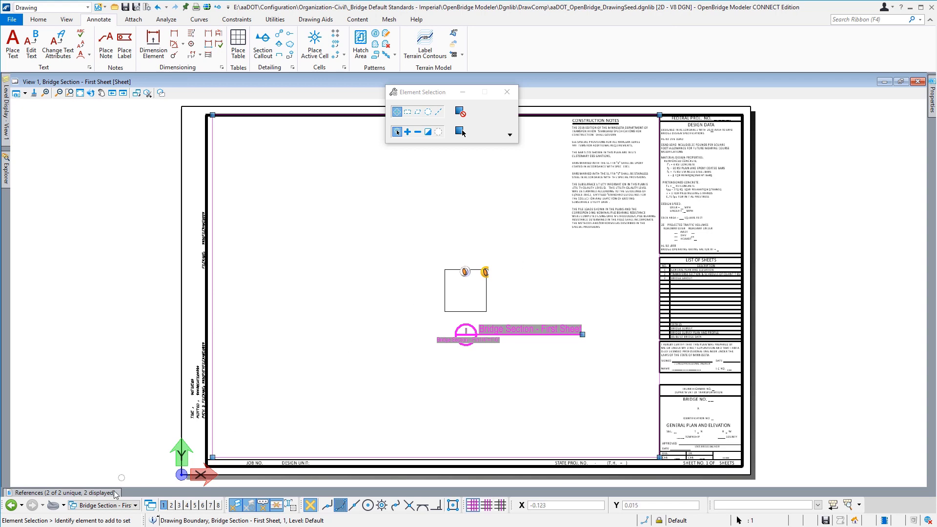
Switch to the Bridge Section - First Sheet drawing model and open the cube reference's presentation settings
mouse_move(112, 496)
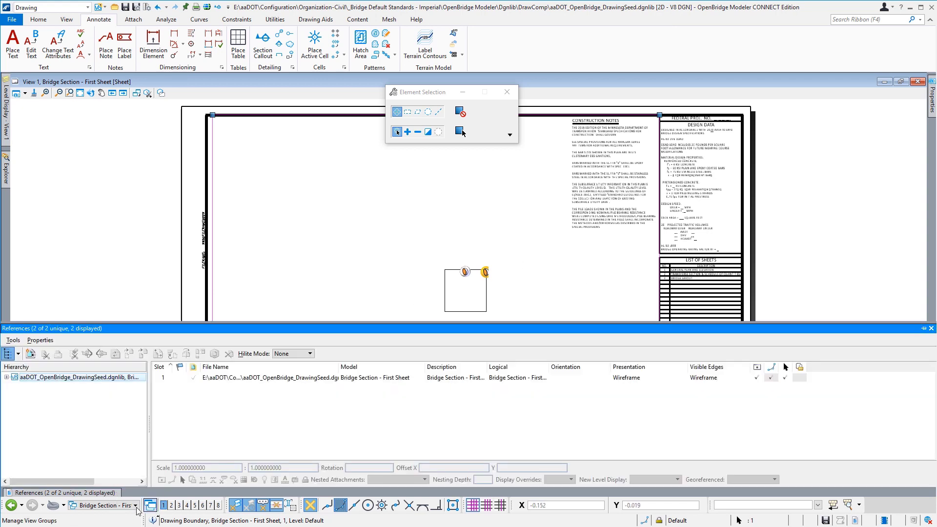
left_click(132, 505)
left_click(149, 485)
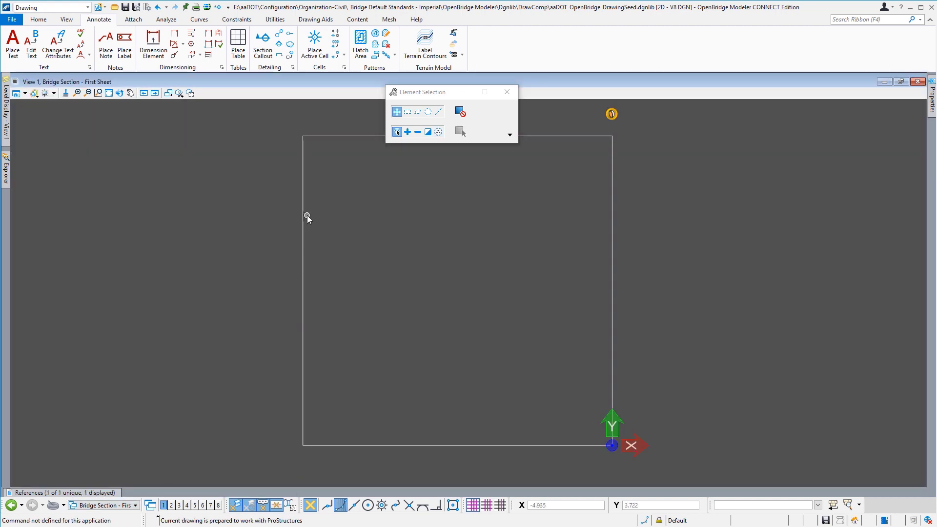
right_click(303, 213)
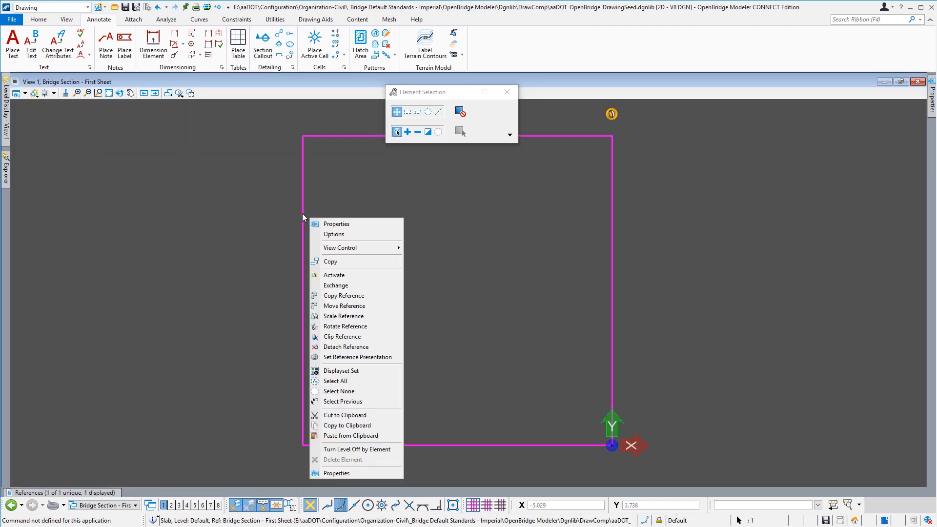
left_click(341, 359)
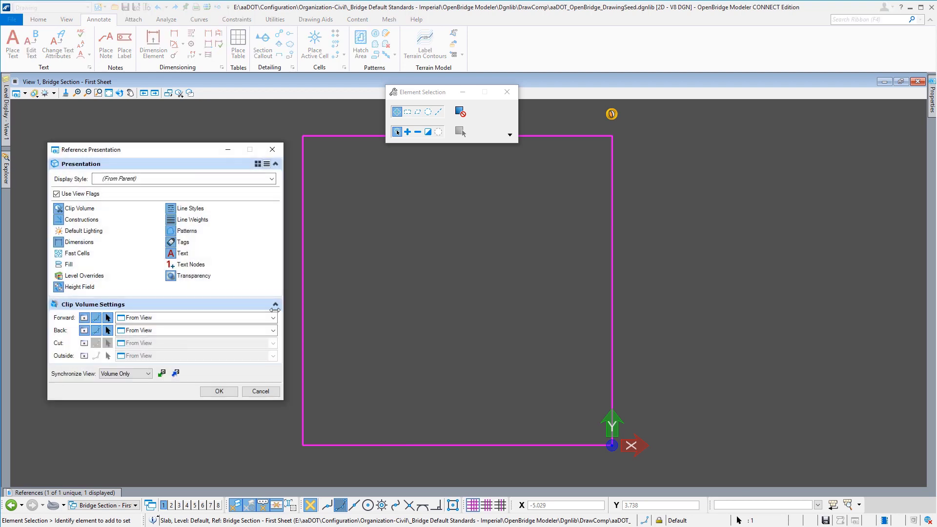
Turn off Back and turn on Cut in the clip volume, assigning ConcreteCut to Cut and ConcreteForward_notshaded to Forward
left_click(84, 330)
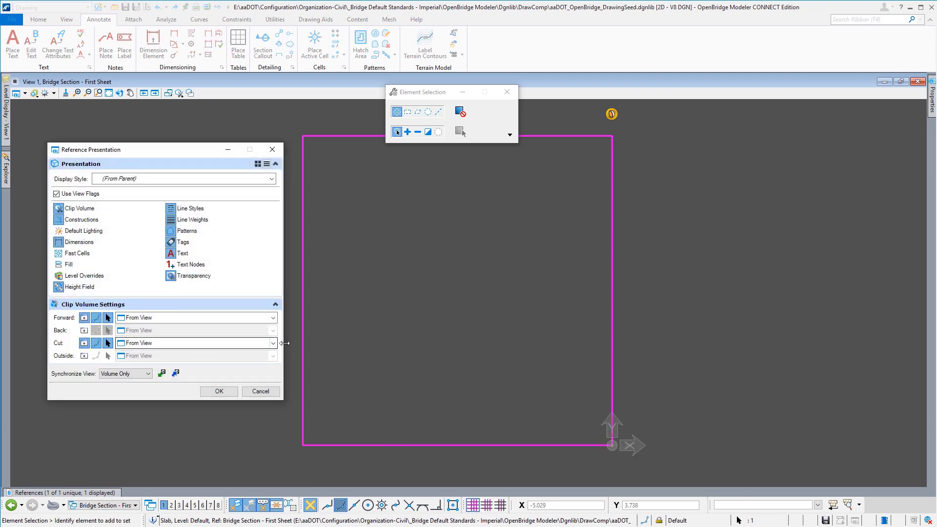
left_click(270, 344)
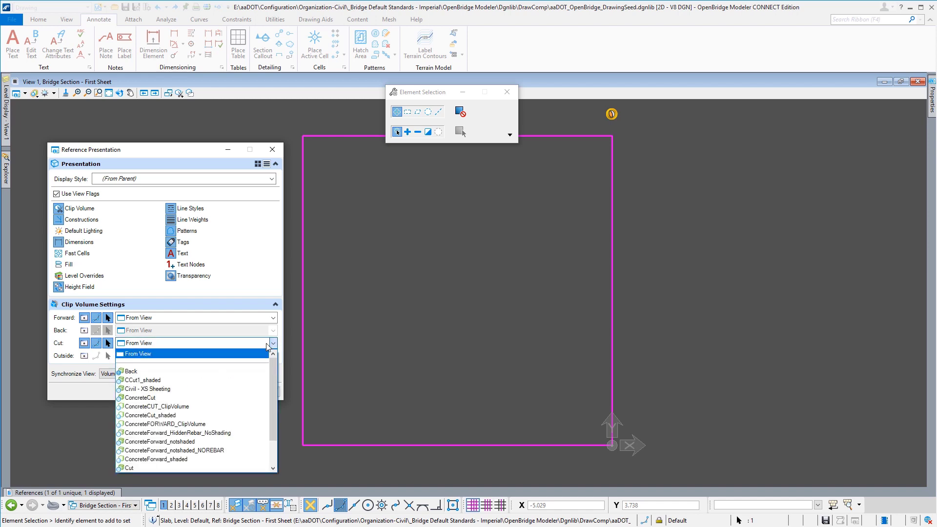
left_click(152, 397)
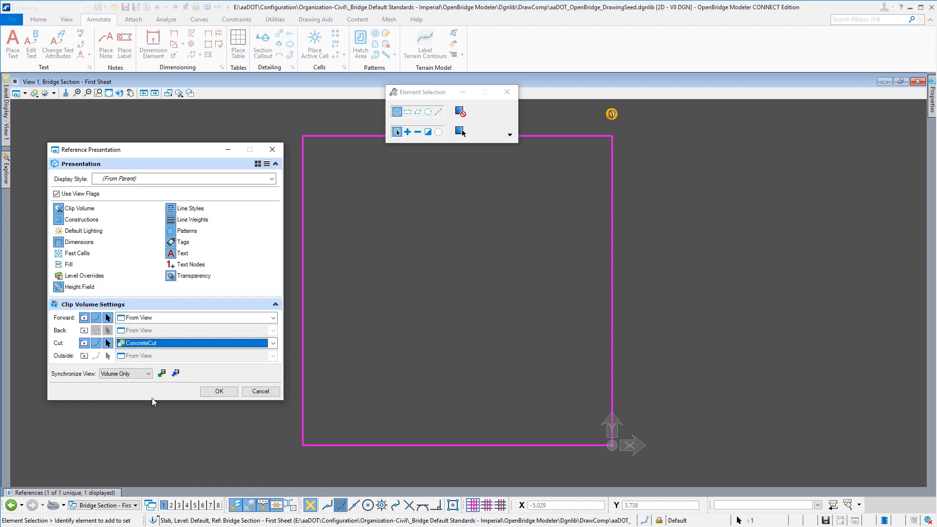
left_click(273, 318)
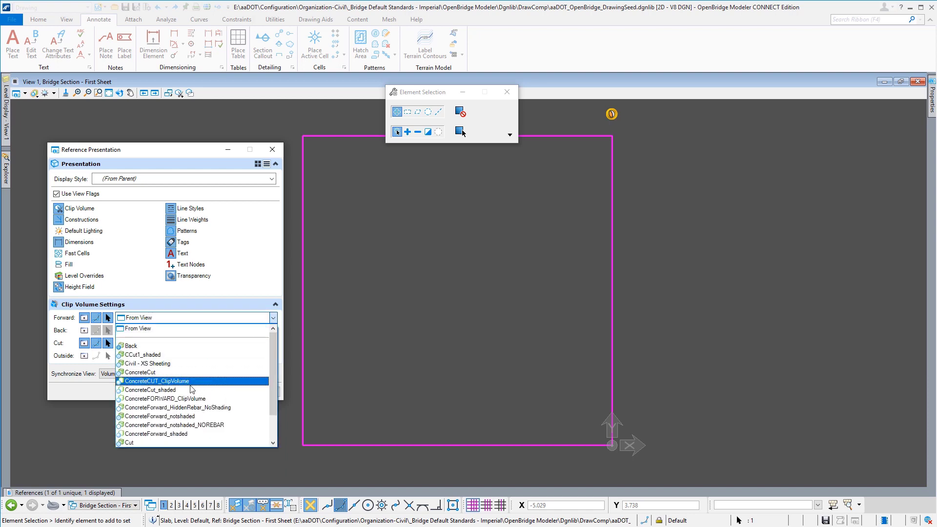
left_click(186, 416)
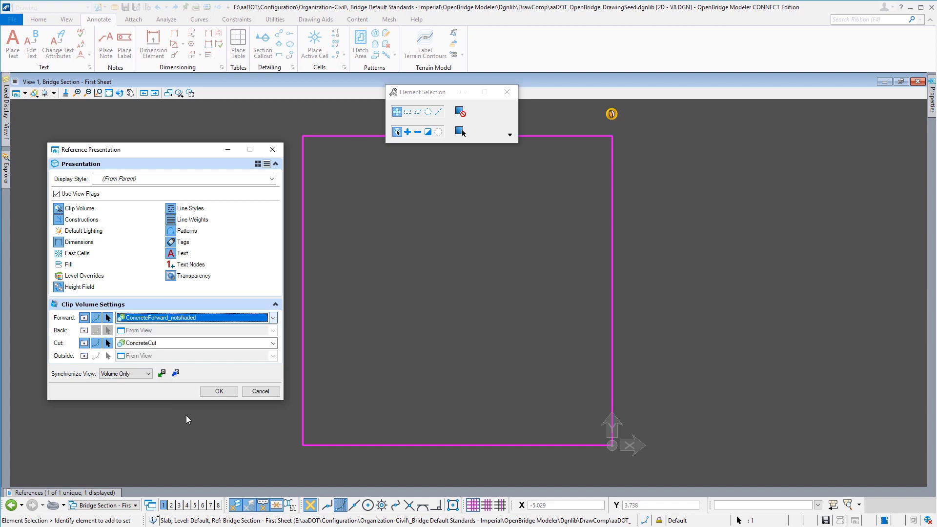
Push the First Sheet drawing's accepted presentation changes to its saved view and switch to the Default model
left_click(175, 374)
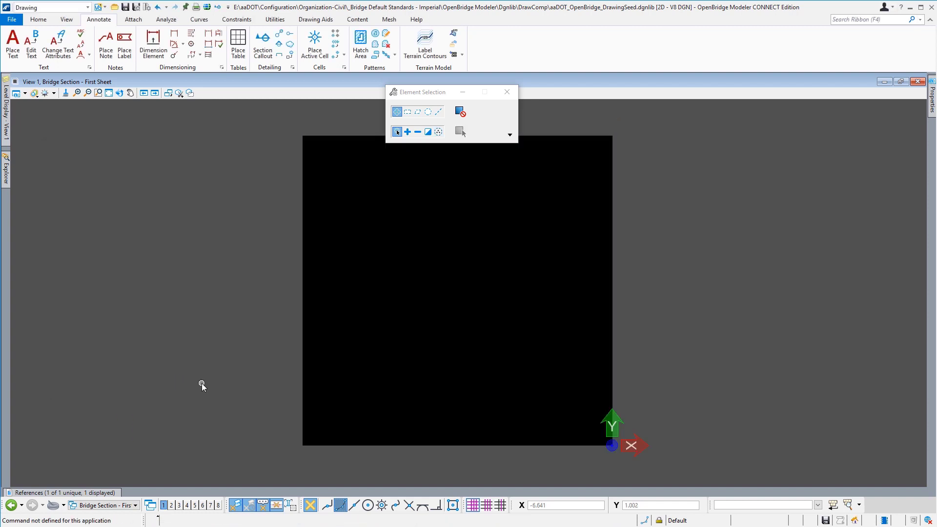
left_click(135, 505)
left_click(136, 455)
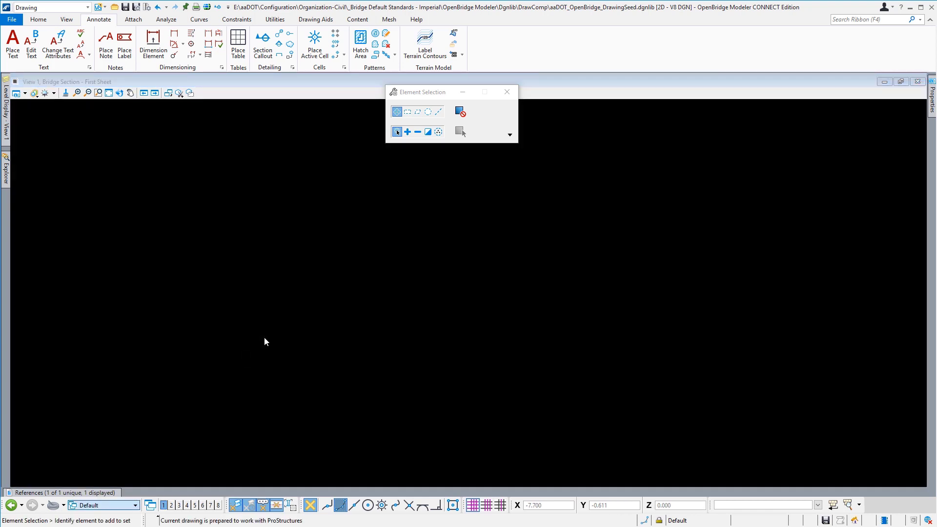